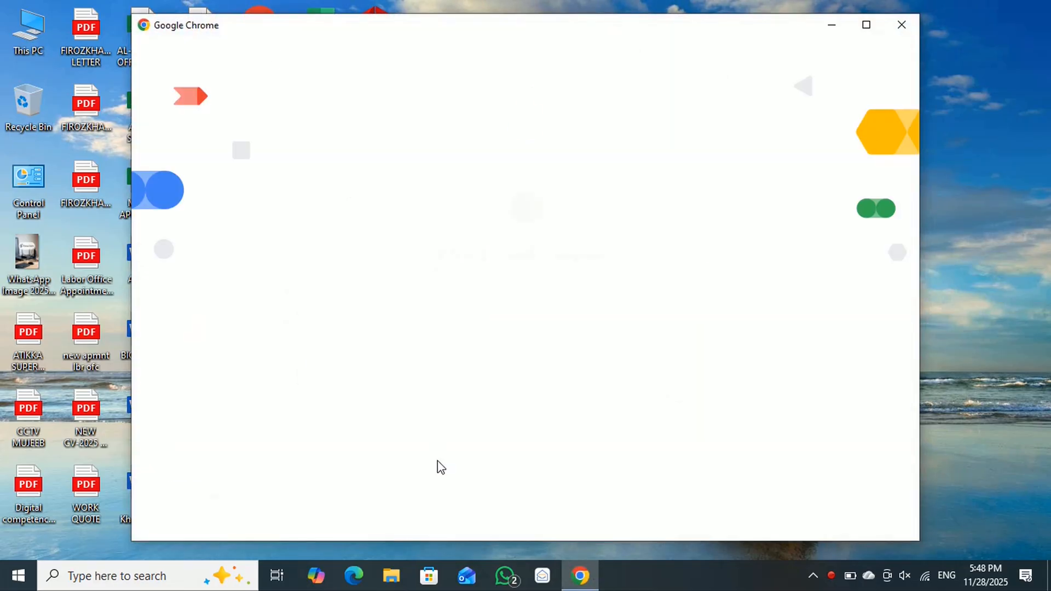
Search Google for "dahua smart pss download" and open the Dahua Wiki result SmartPSS/Install Smart PSS
click(496, 363)
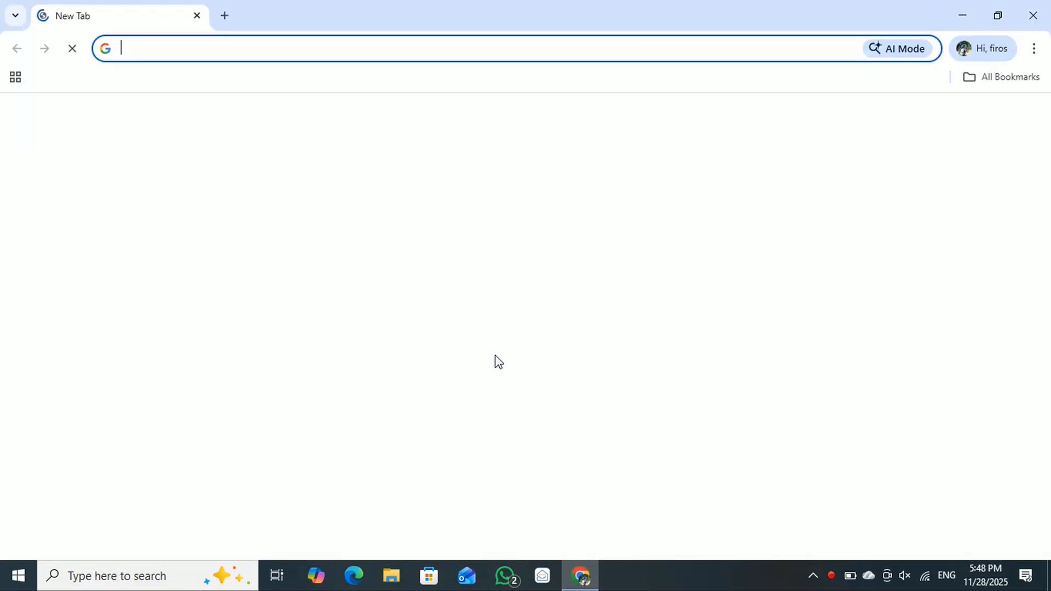
click(484, 318)
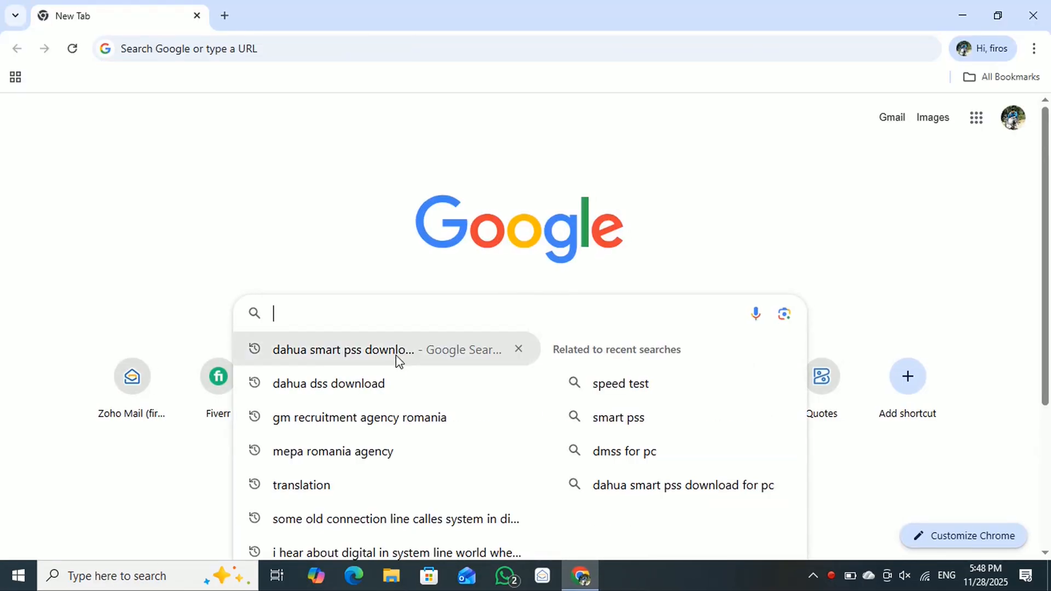
click(352, 360)
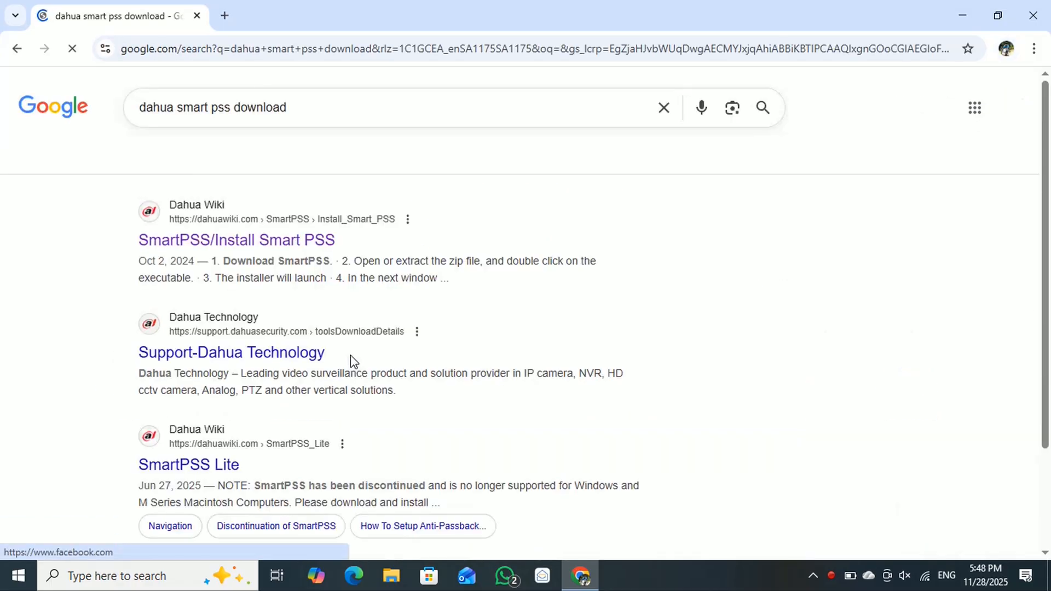
click(246, 244)
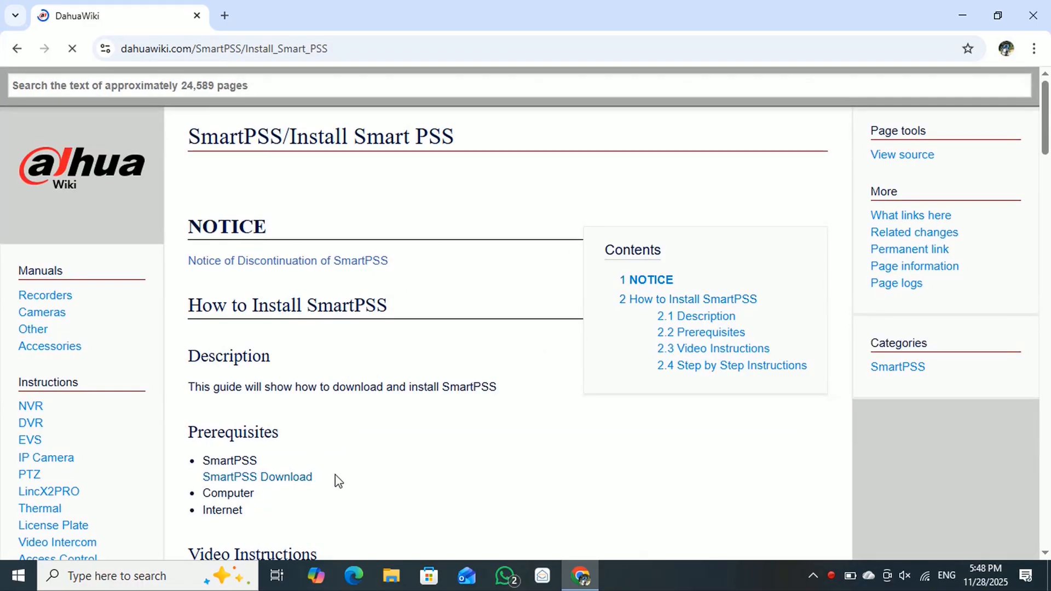
Follow the SmartPSS Download link and continue to the SmartPSS Lite page through the discontinuation note's download link
scroll(336, 477, down, 1)
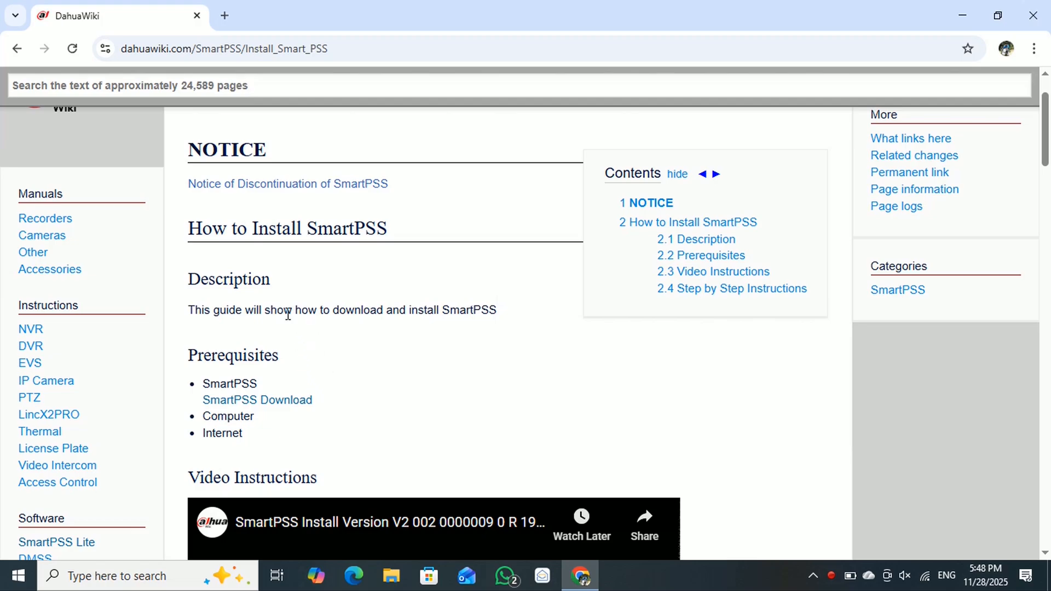
click(287, 404)
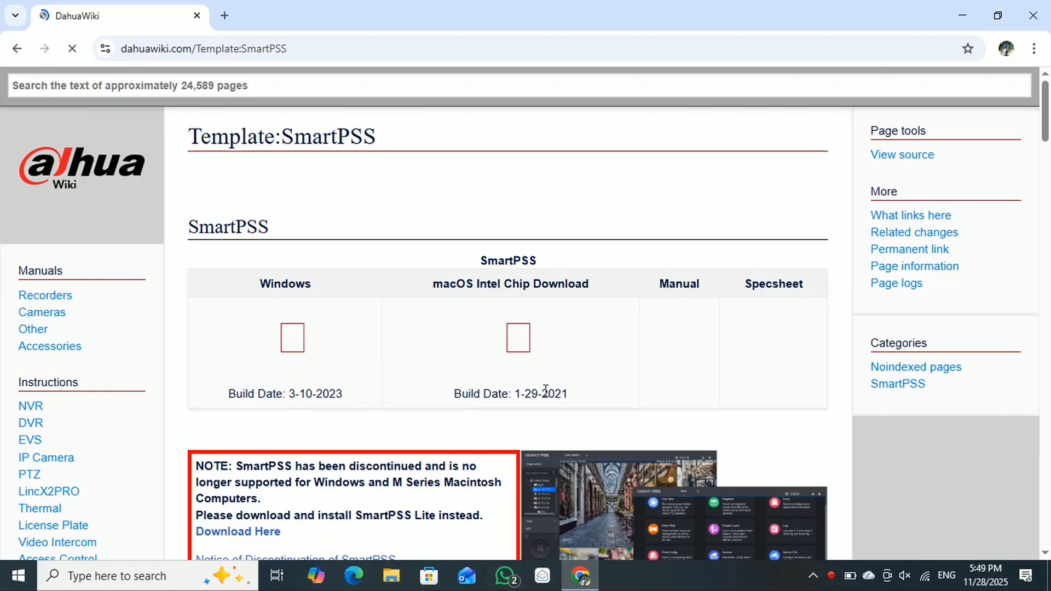
scroll(421, 419, down, 1)
drag(243, 371, 476, 420)
click(466, 460)
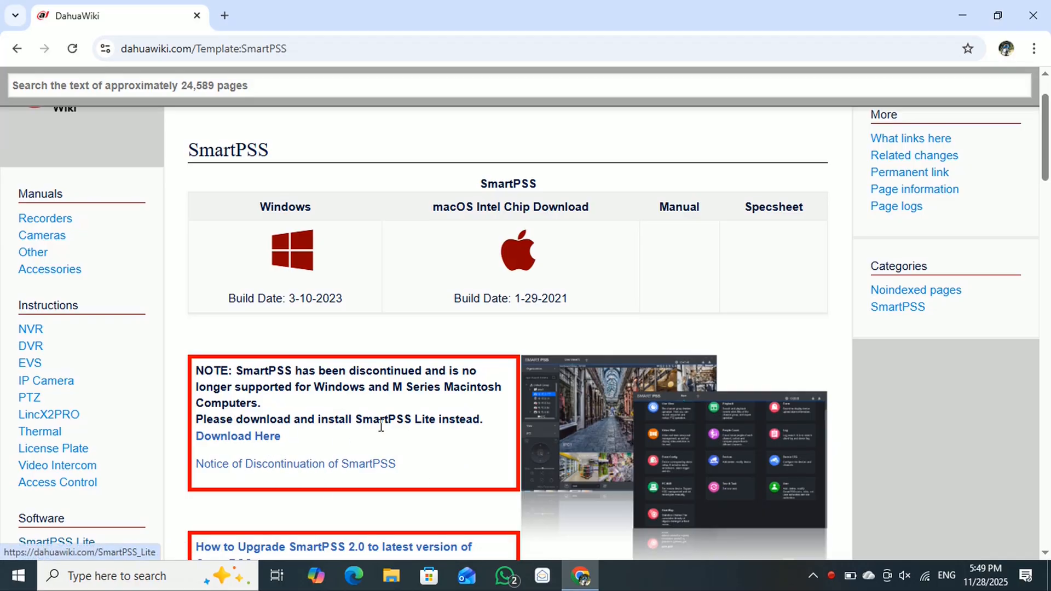
click(271, 438)
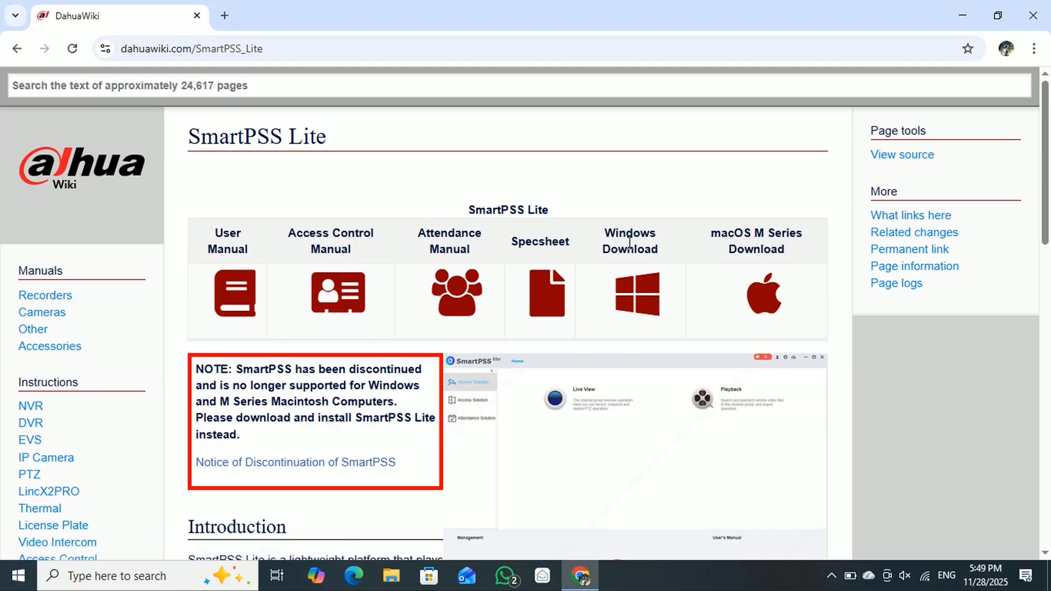
Download the Windows version of SmartPSS Lite
drag(652, 246, 586, 227)
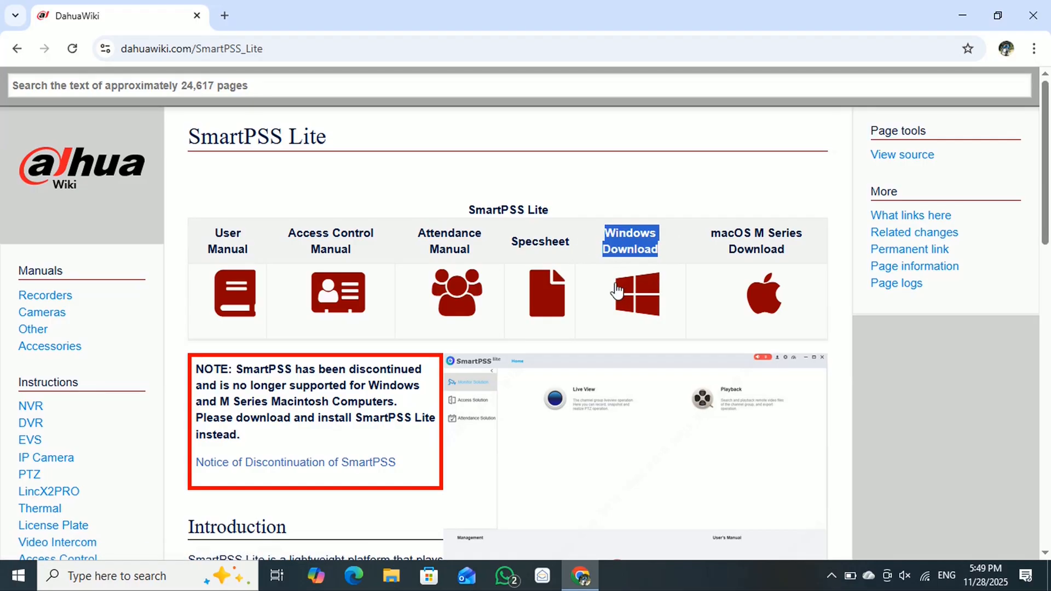
click(662, 299)
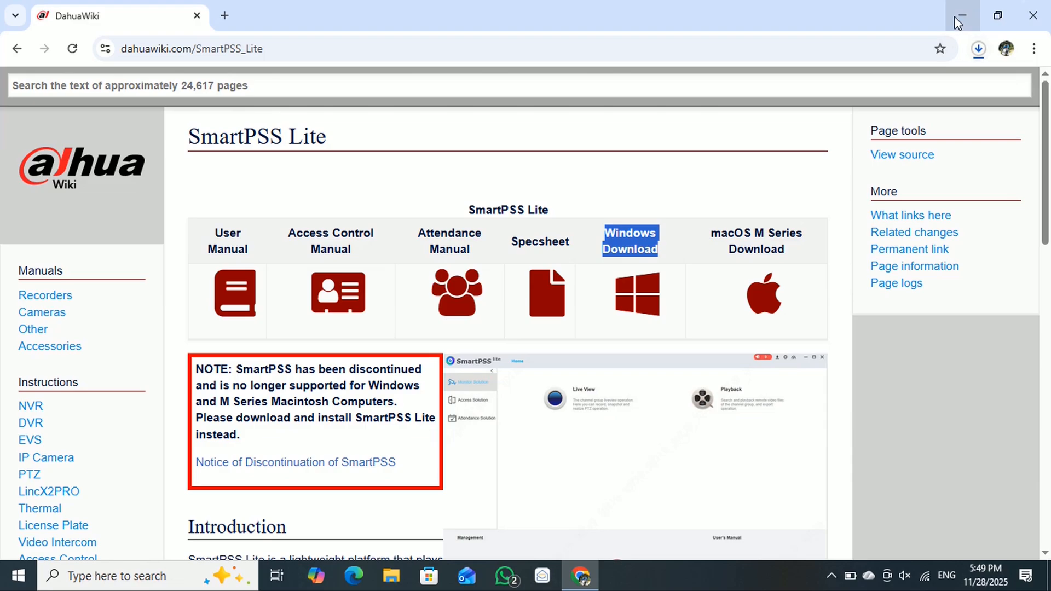
click(982, 54)
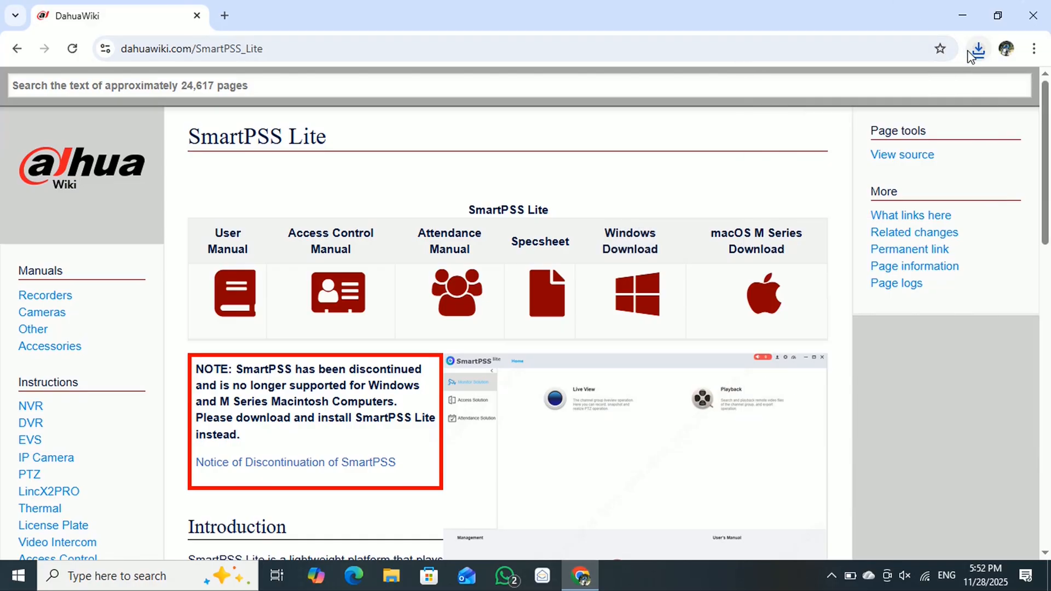
Open the downloaded SmartPSSLite_V1.003.0000006.0.R.240517 archive from its folder and launch the installer application inside it
click(979, 48)
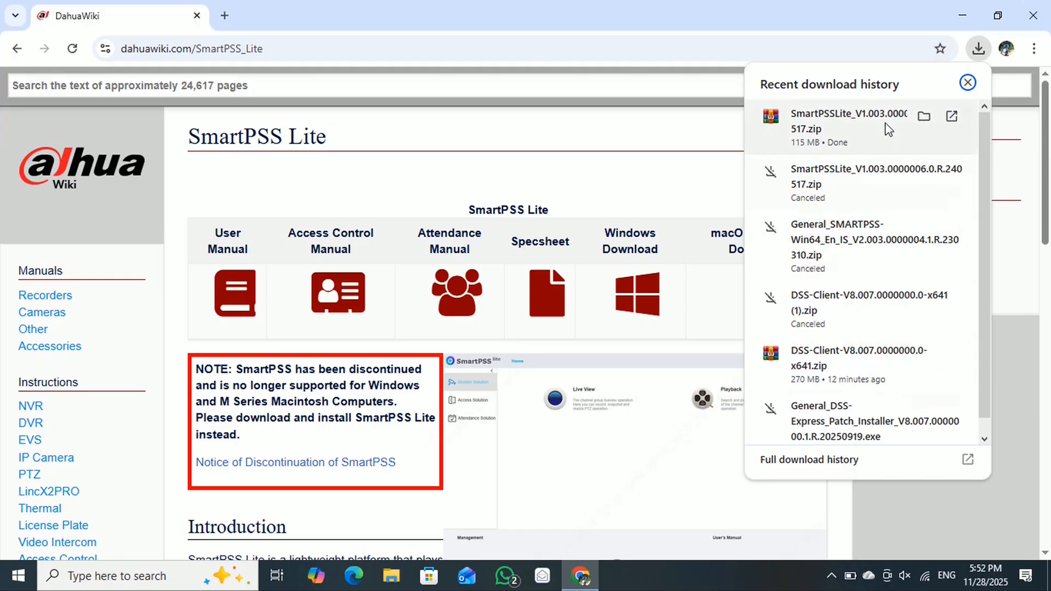
click(925, 116)
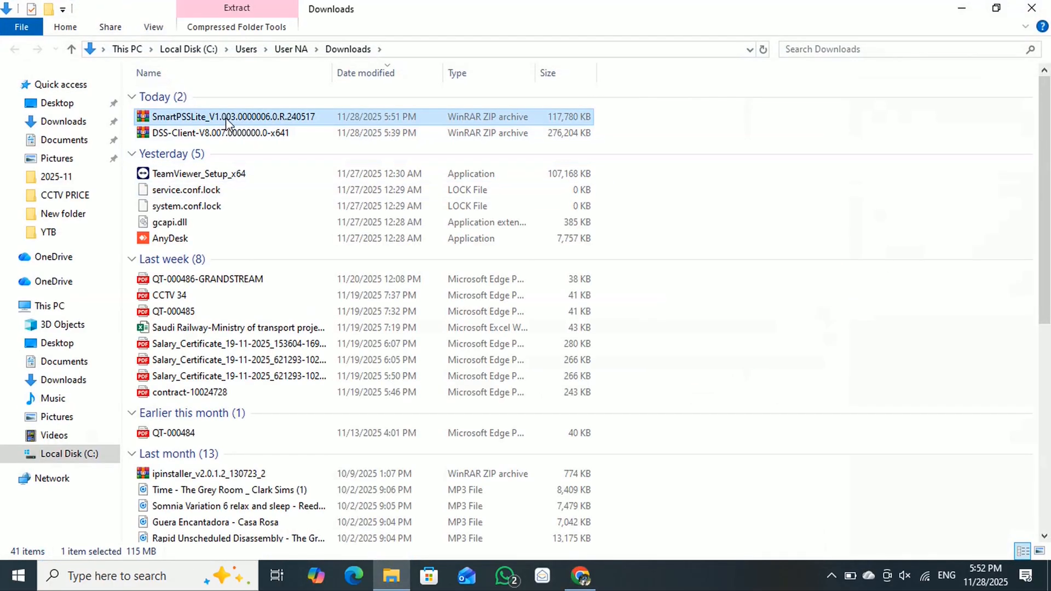
right_click(230, 118)
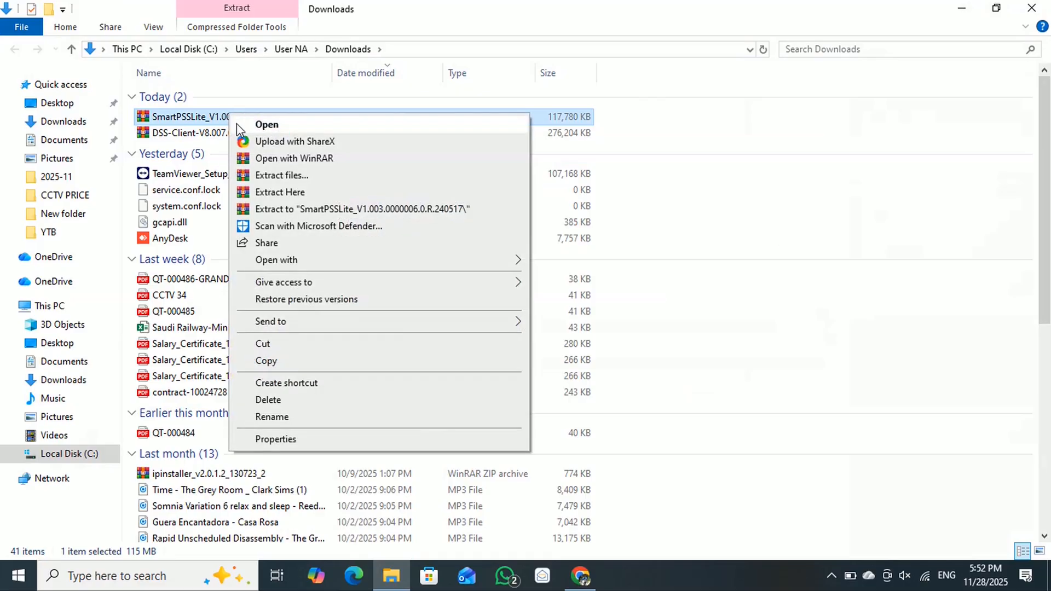
click(234, 122)
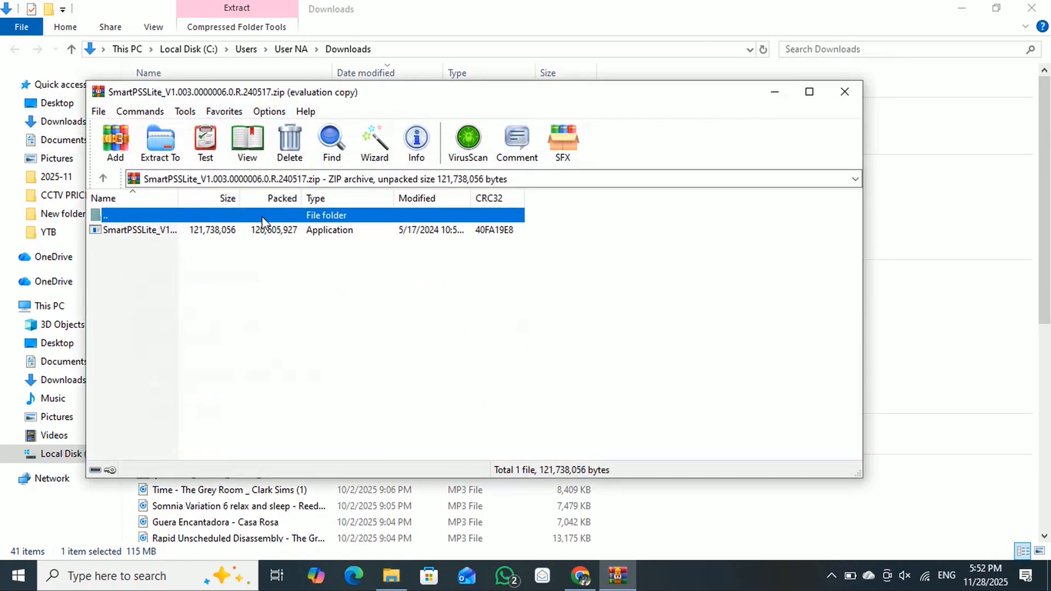
double_click(236, 231)
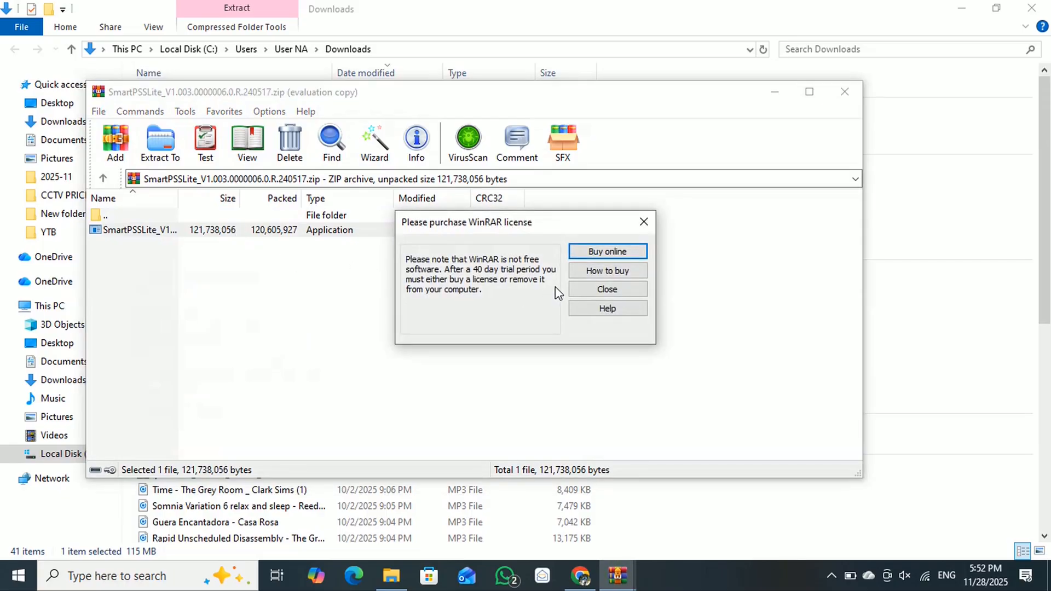
click(584, 298)
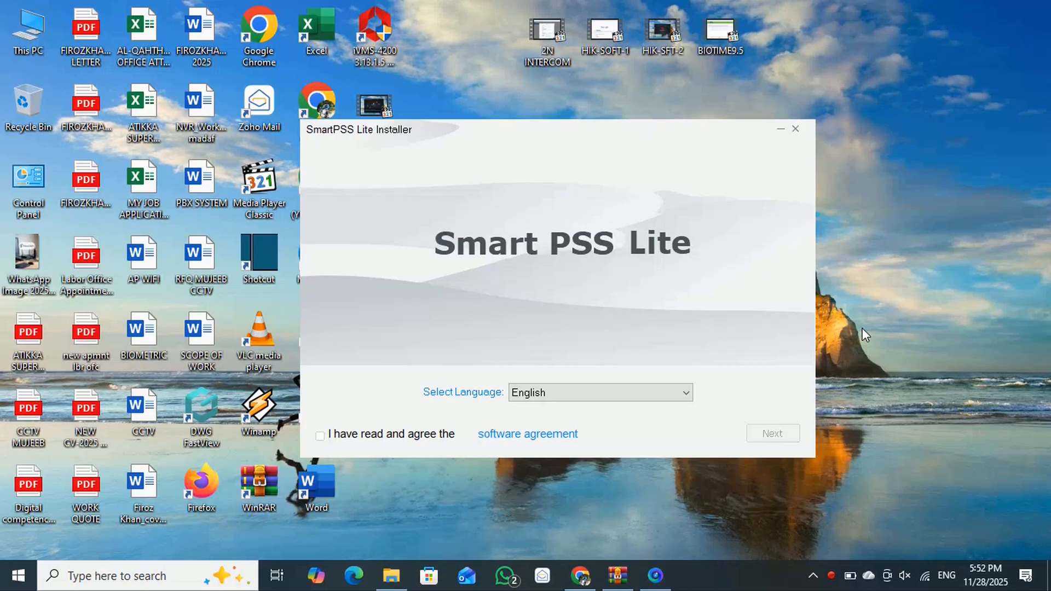
Install SmartPSS Lite in English to C:\Program Files\SmartPSSLite with a desktop shortcut, and finish with Run SmartPSSLite enabled
click(319, 436)
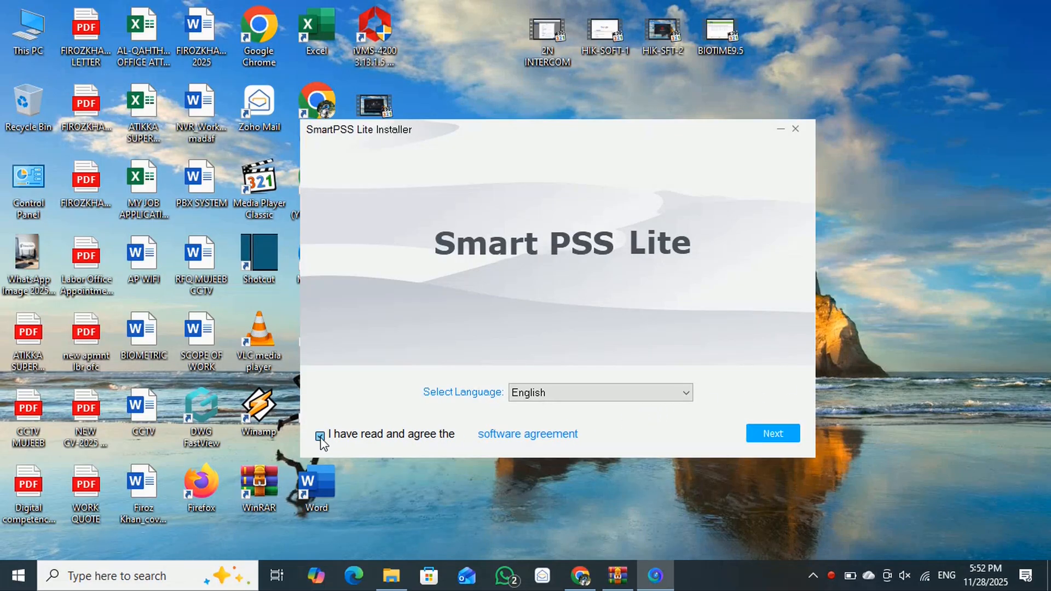
click(766, 442)
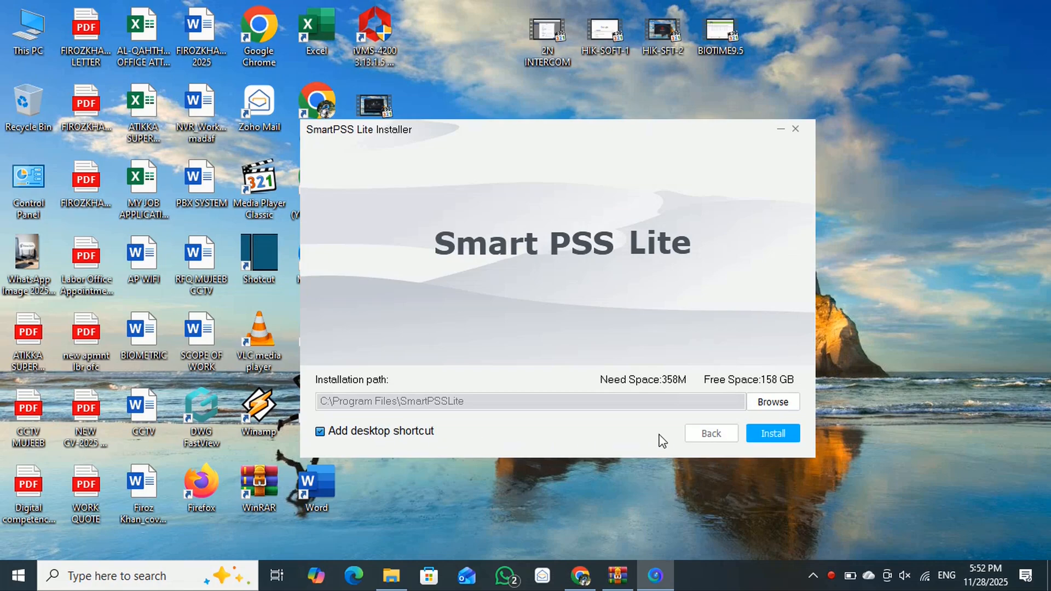
click(770, 433)
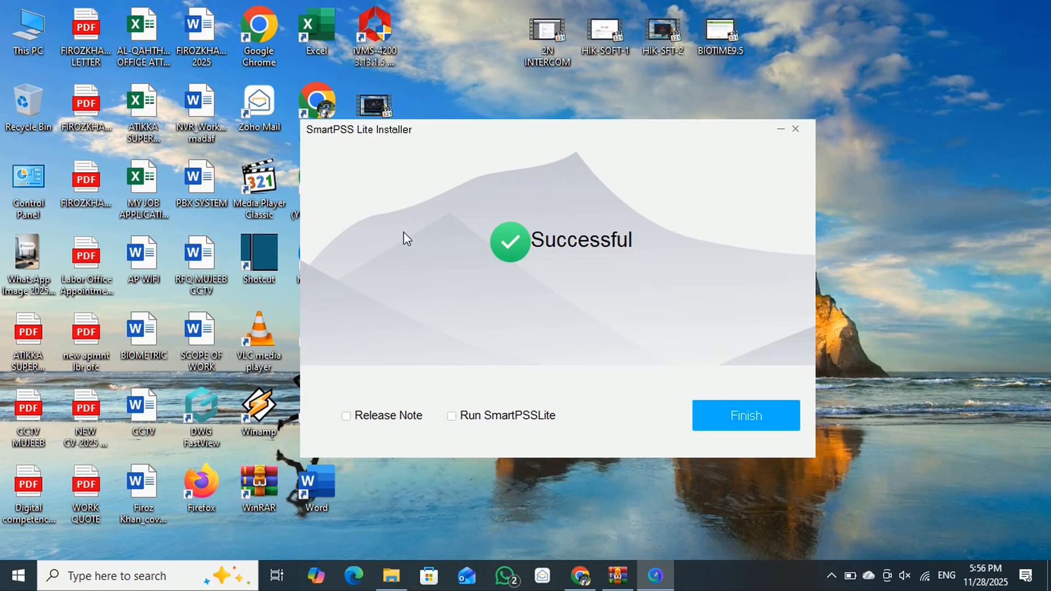
click(452, 416)
click(725, 421)
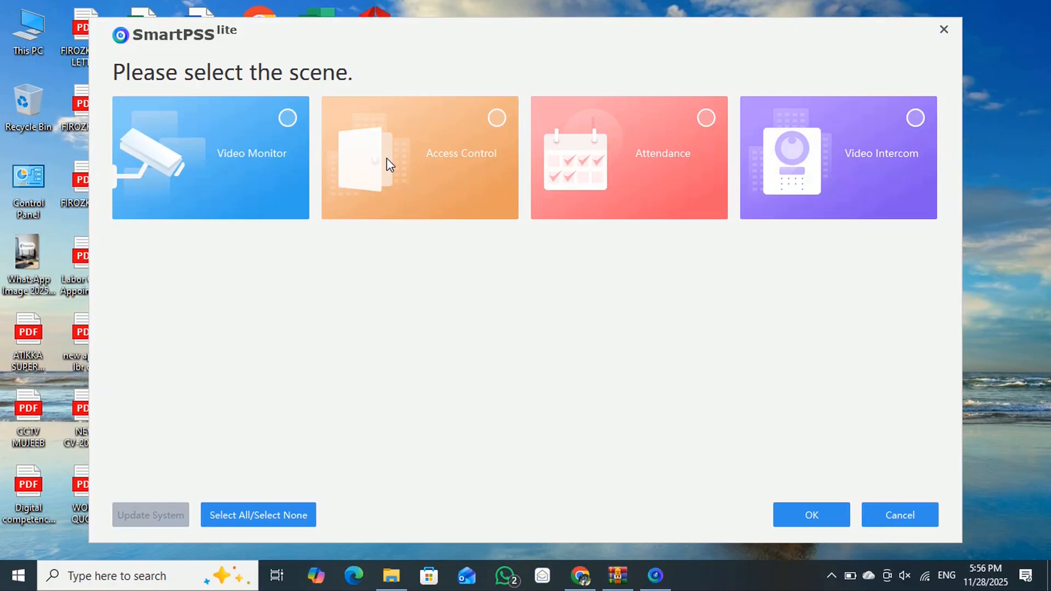
Select the Video Monitor, Access Control, Attendance and Video Intercom scenes, and continue past the display resolution prompt
click(299, 160)
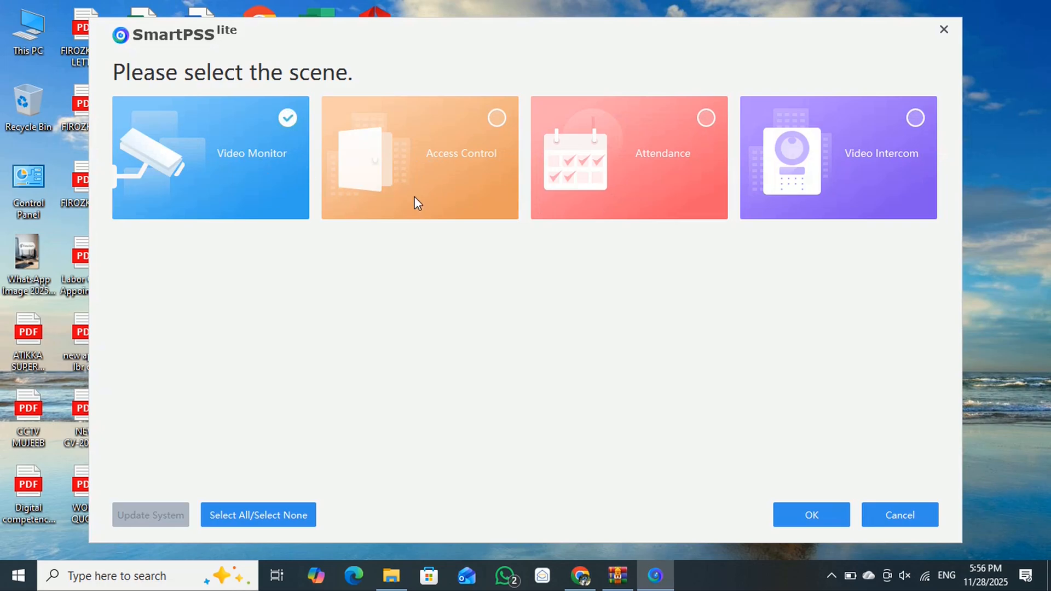
click(431, 174)
click(613, 179)
click(838, 169)
click(271, 522)
click(270, 521)
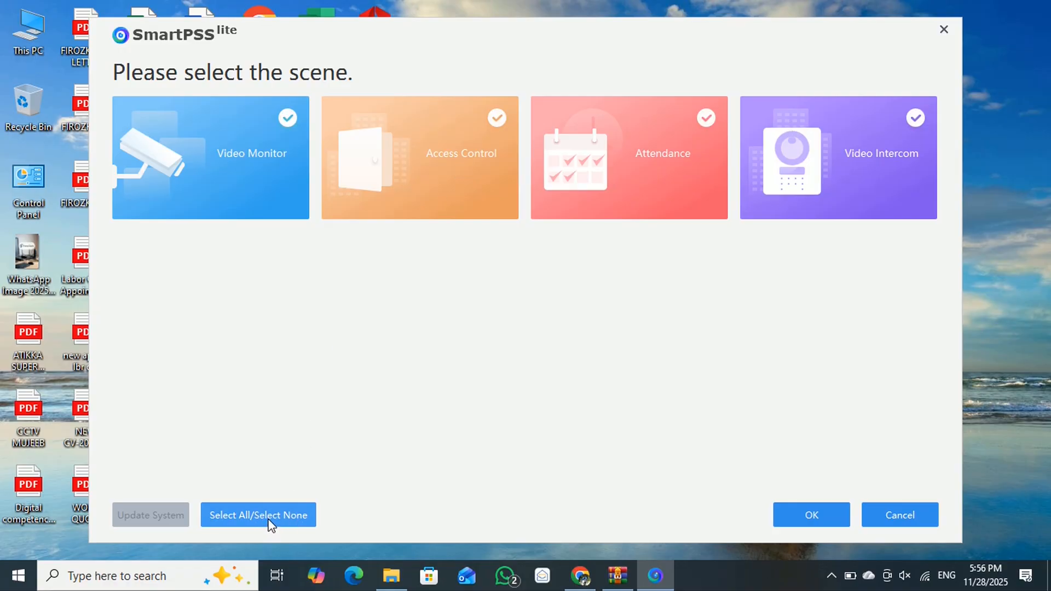
click(797, 522)
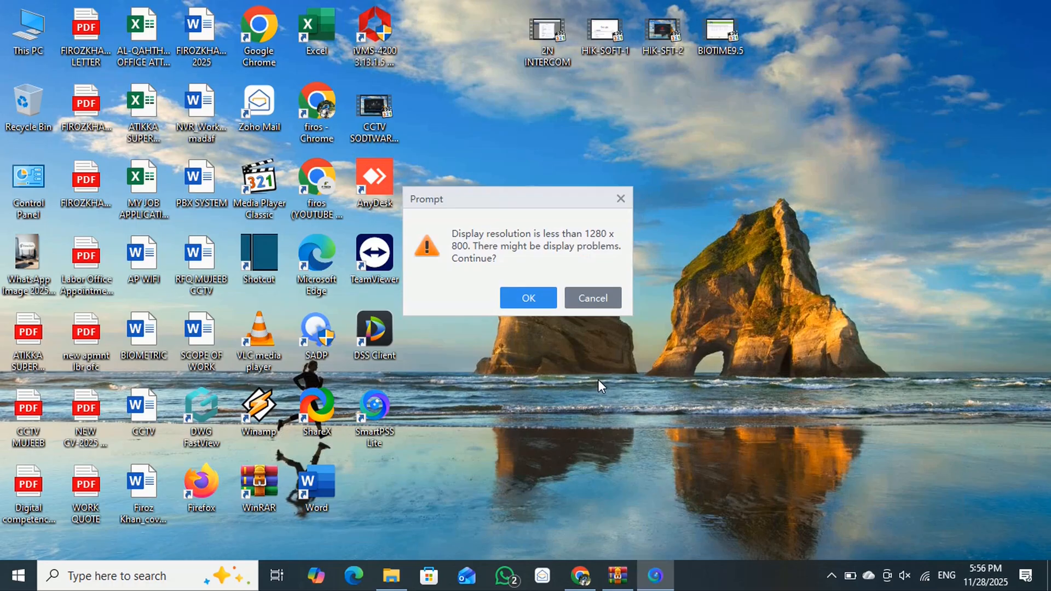
click(527, 300)
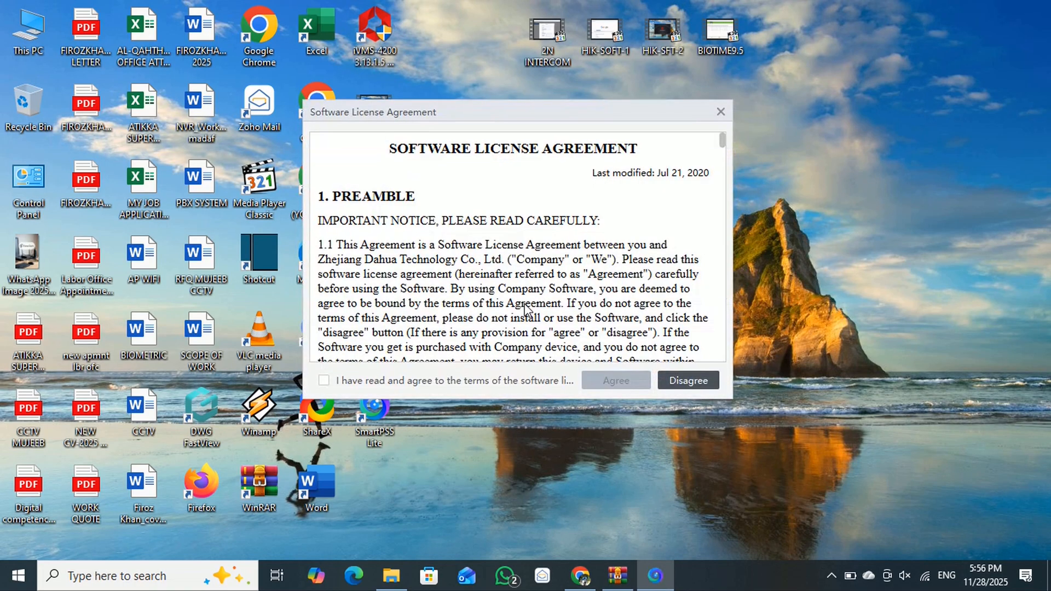
Accept the terms of the software license agreement
click(324, 381)
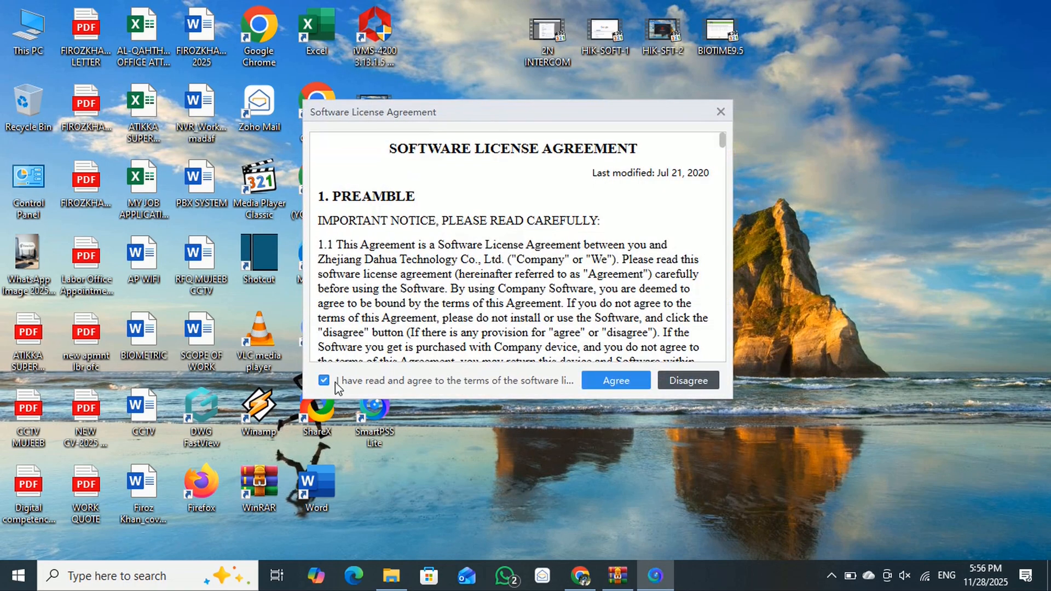
scroll(402, 321, down, 2)
scroll(404, 320, down, 2)
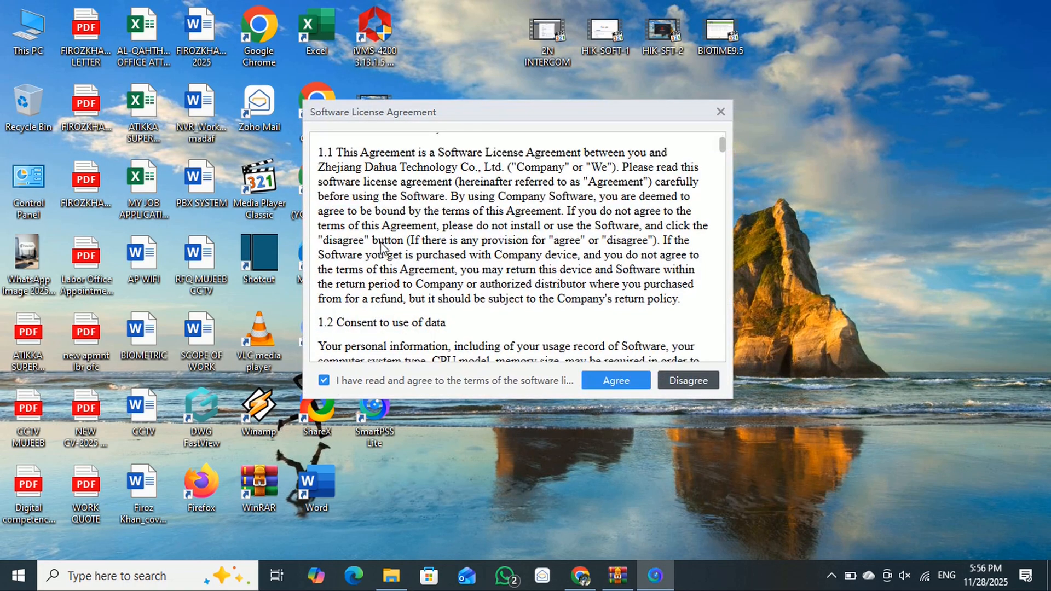
click(610, 378)
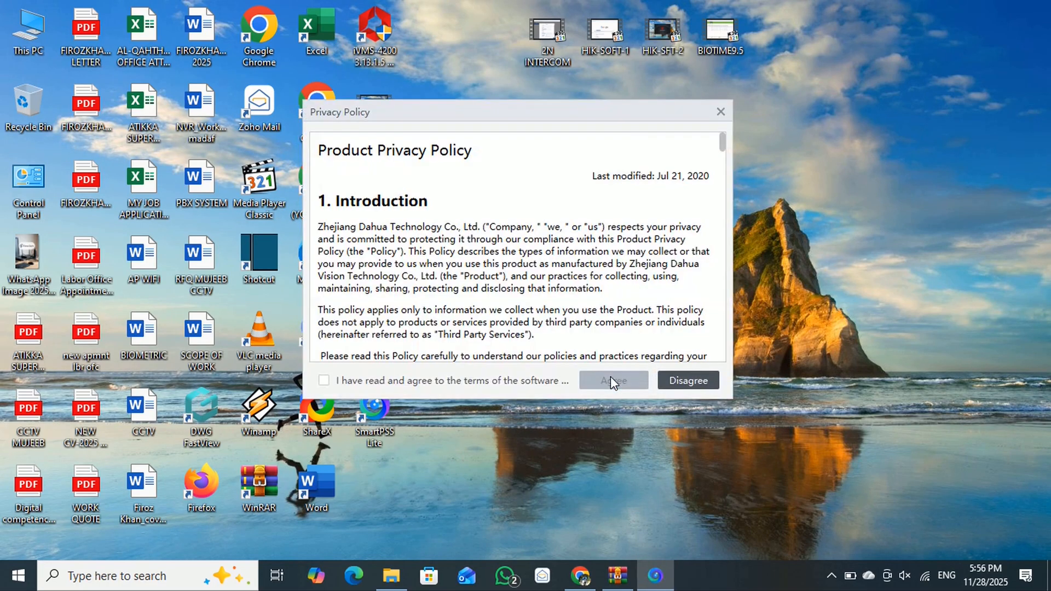
Accept the product privacy policy and allow SmartPSSLite through the firewall on public networks
click(323, 382)
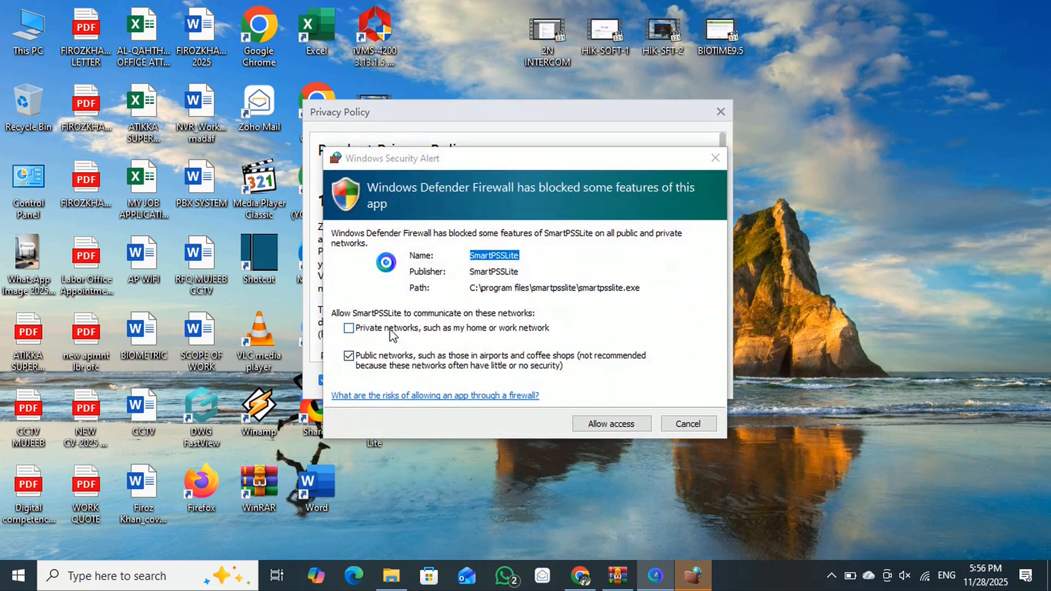
click(596, 424)
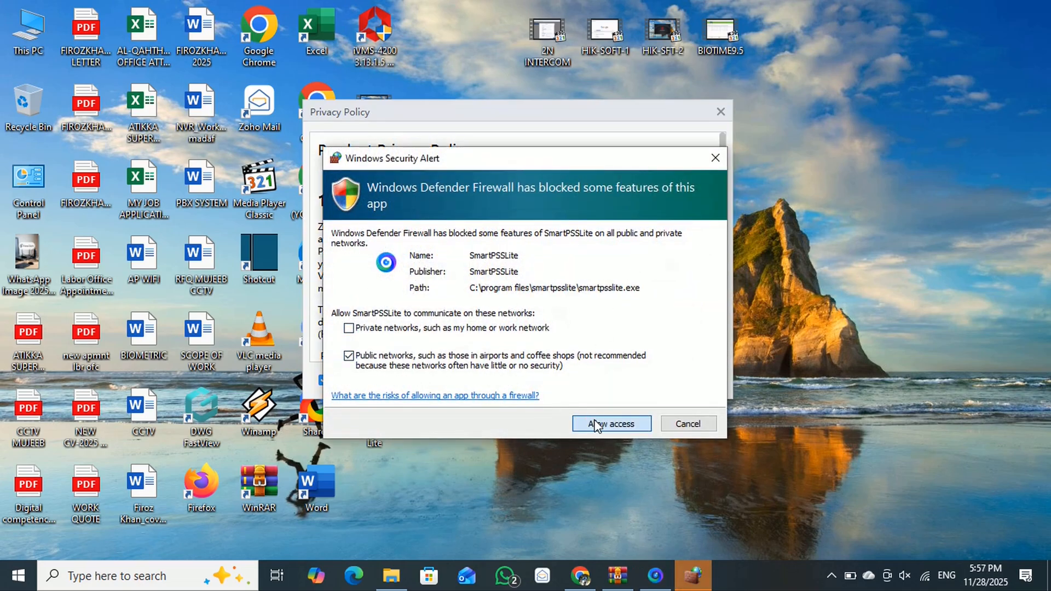
click(612, 379)
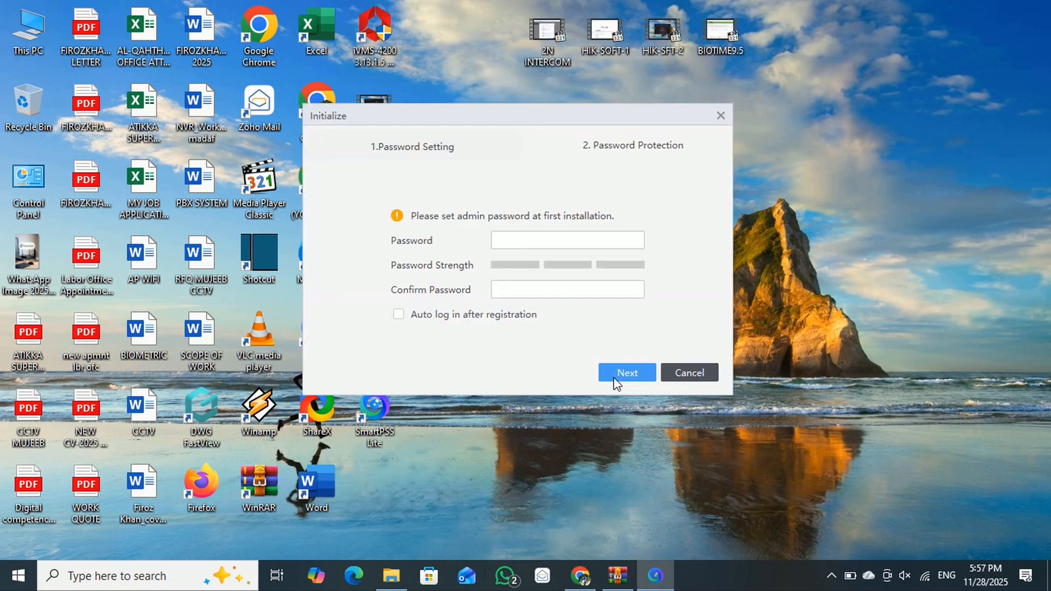
Set and confirm the admin password, enable automatic login after registration, and proceed to password protection
click(513, 242)
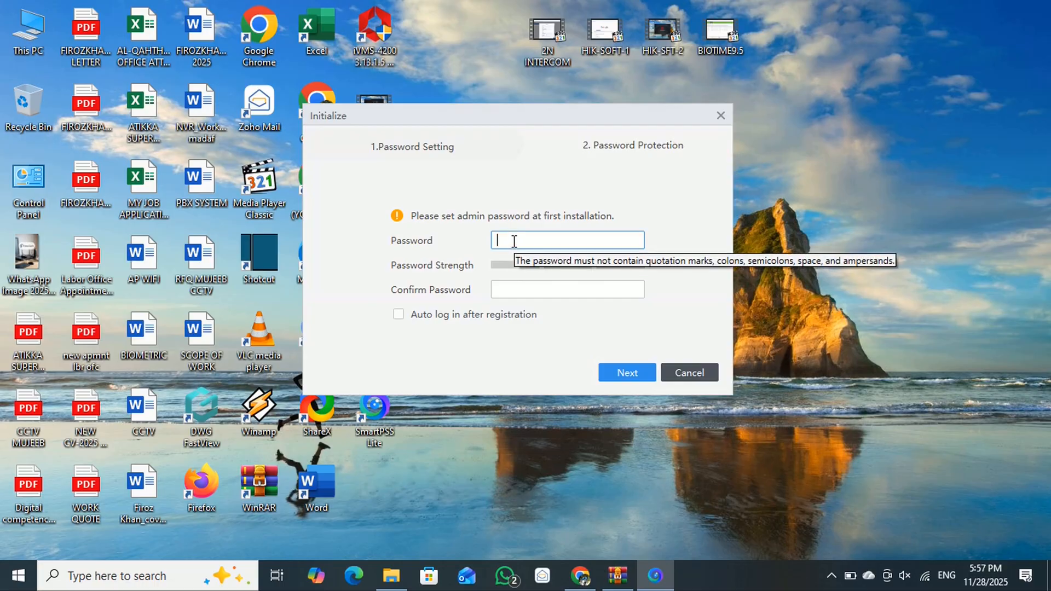
text(aaaaaaaaa)
click(519, 289)
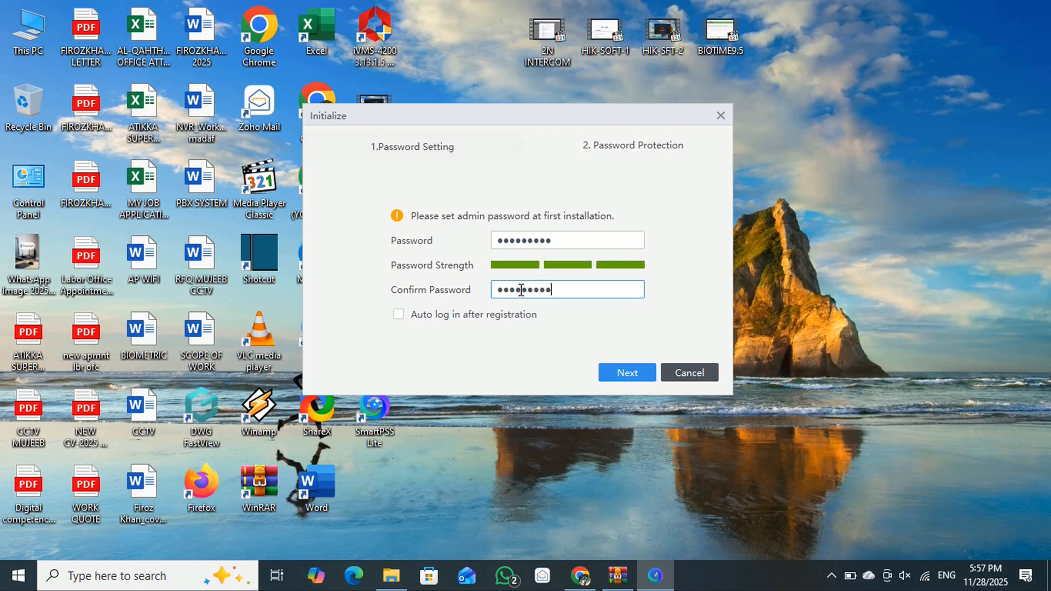
click(403, 317)
click(624, 375)
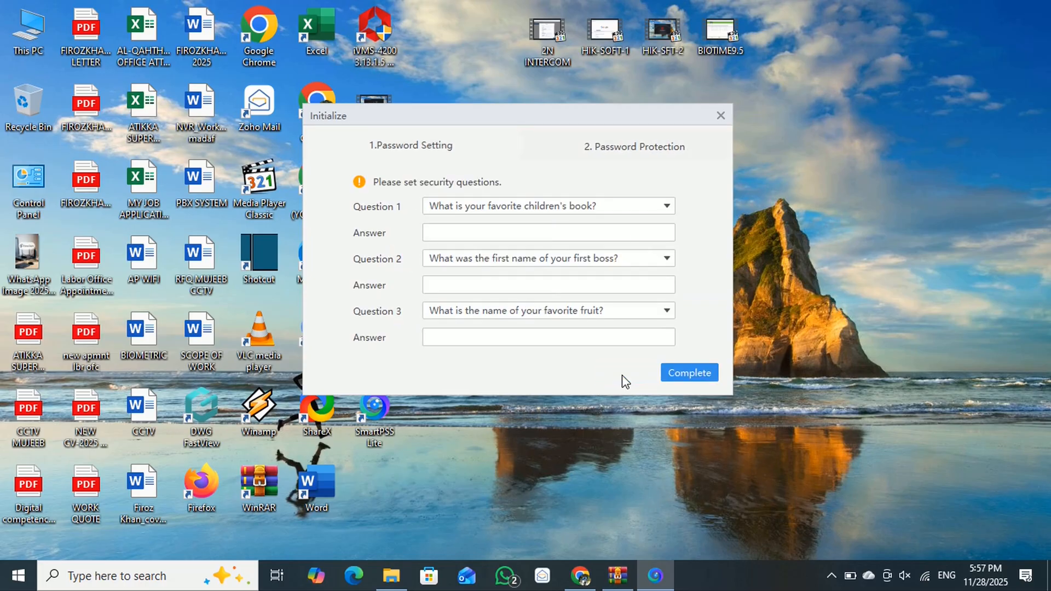
Enter answers to all three password-protection security questions and complete the initialization
click(505, 236)
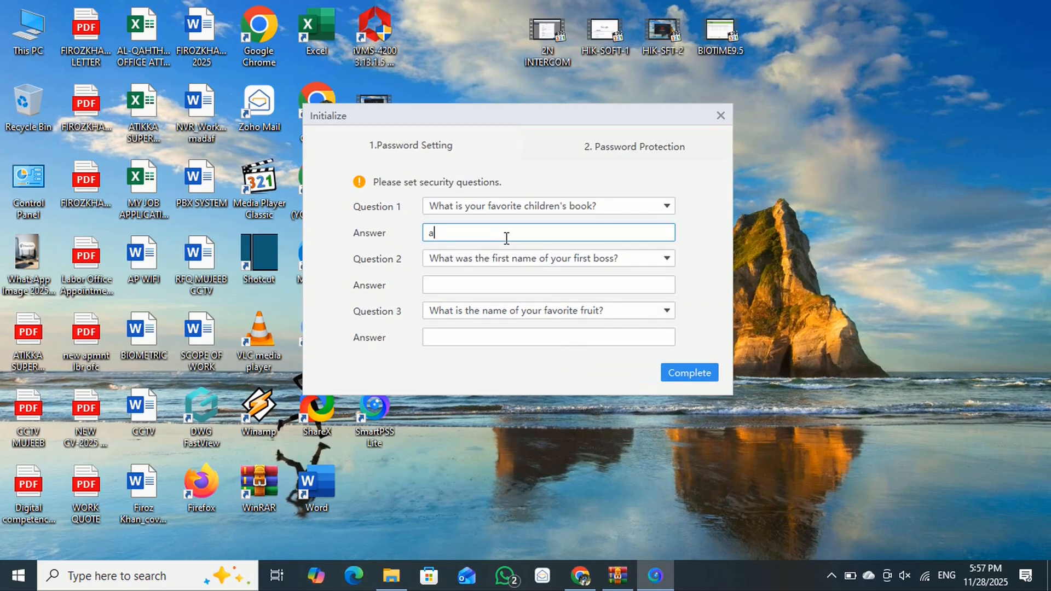
click(495, 283)
text(b)
click(492, 336)
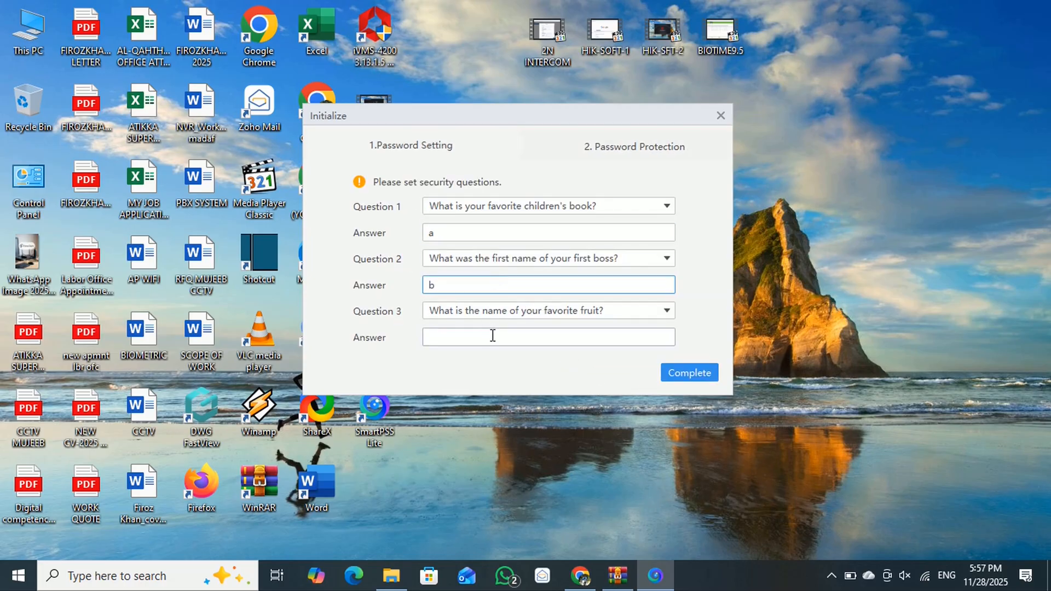
click(676, 372)
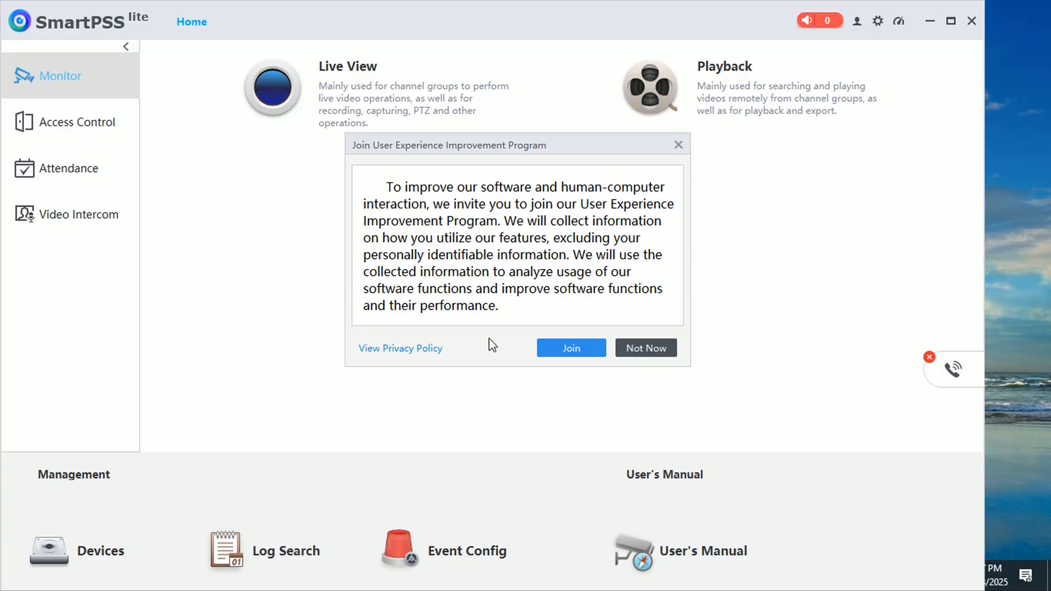
Decline to join the User Experience Improvement Program for now and maximize the main window
scroll(533, 267, down, 1)
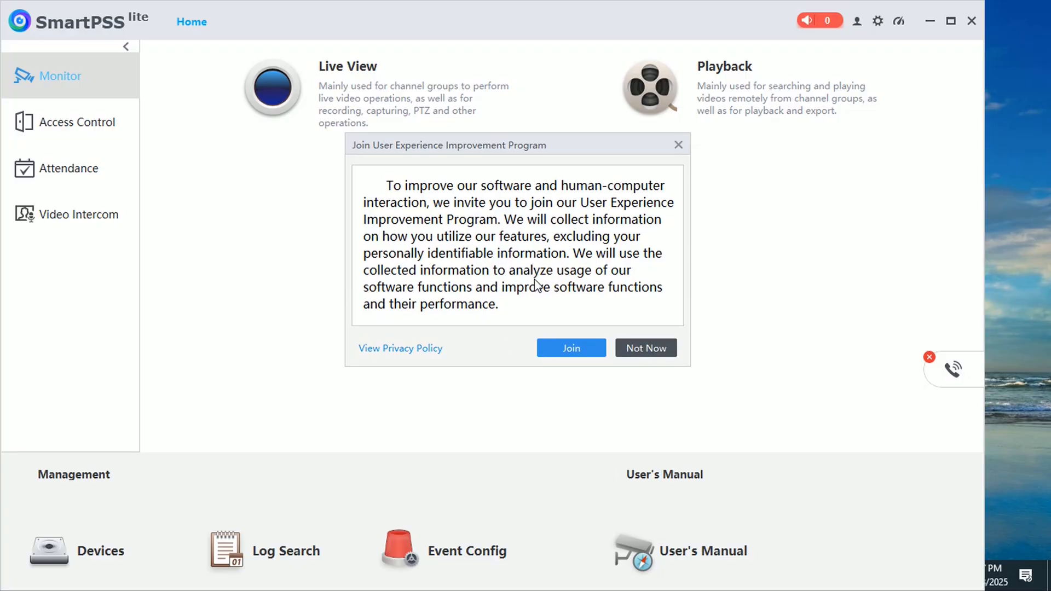
scroll(515, 251, up, 1)
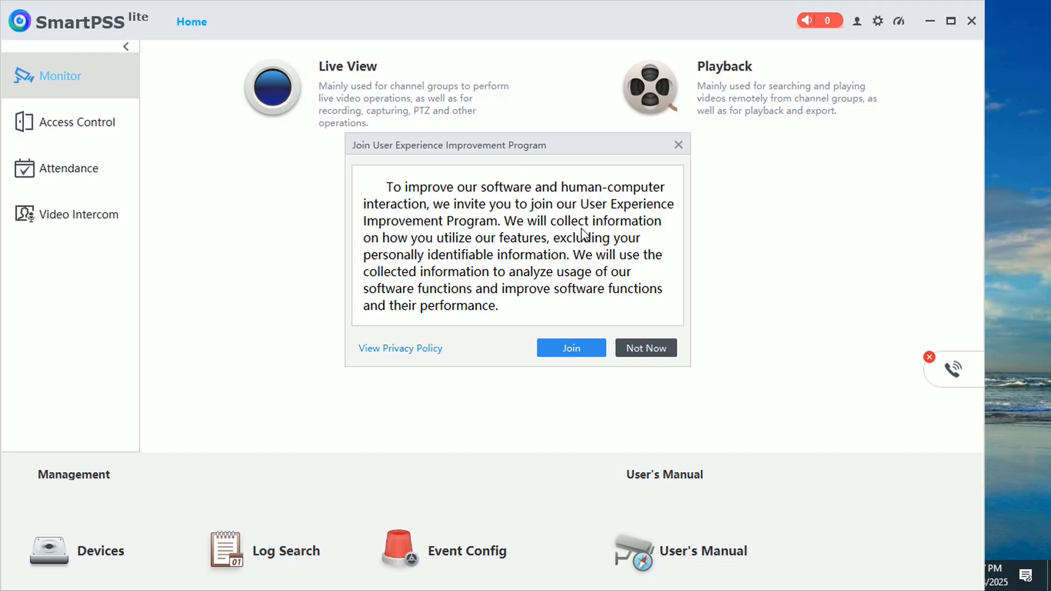
click(647, 351)
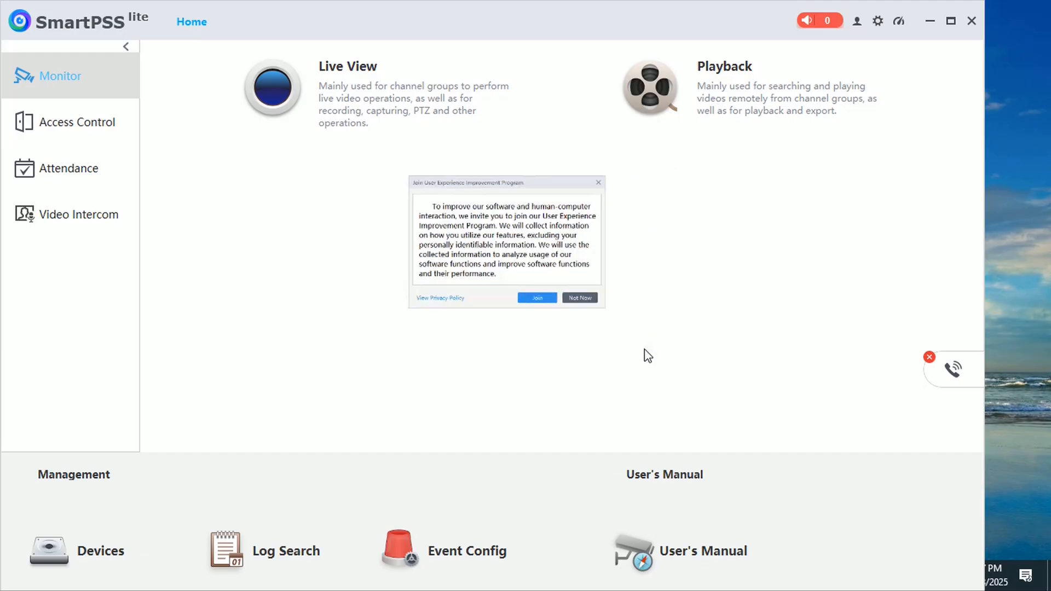
click(951, 21)
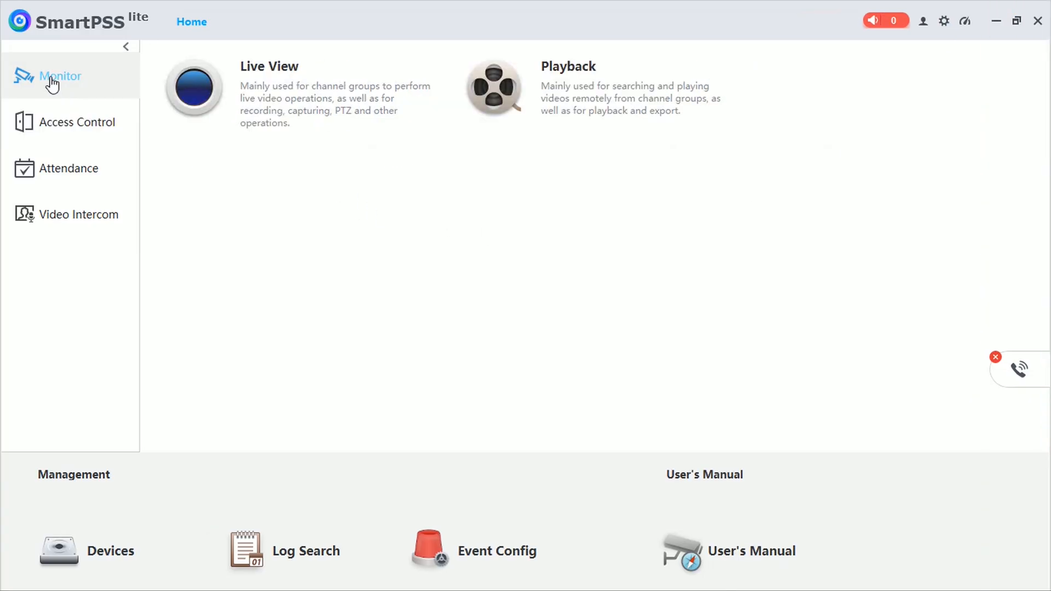
Look through the Access Control, Attendance and Video Intercom modules, and return to Monitor
click(64, 142)
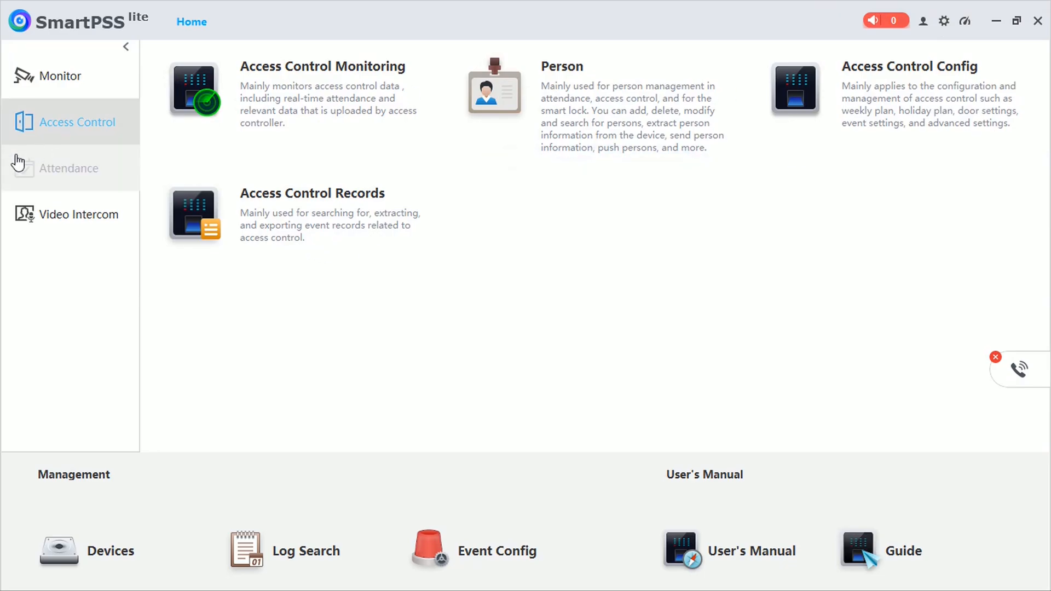
click(52, 170)
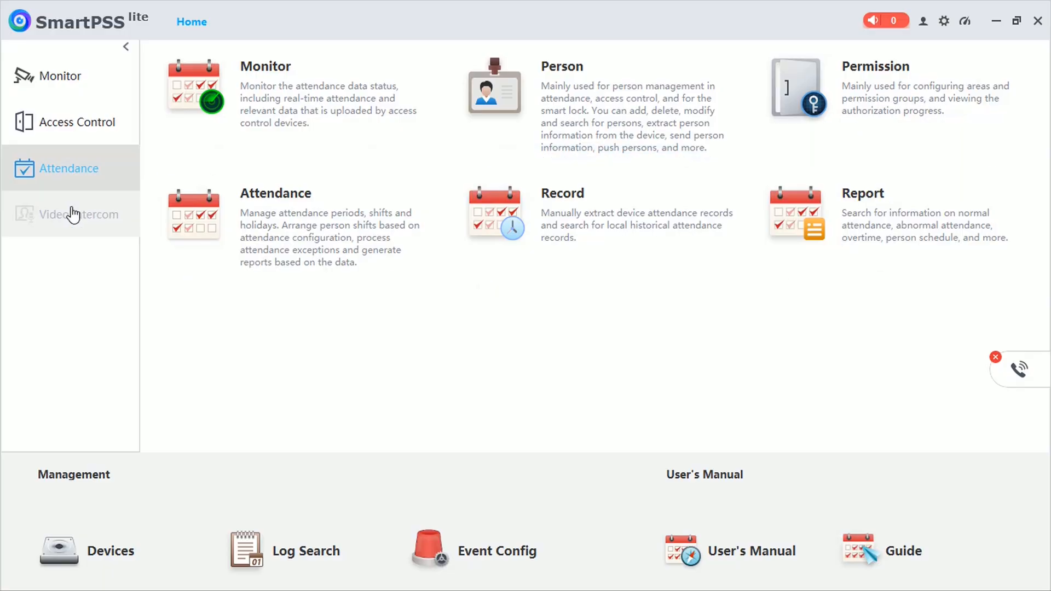
click(71, 213)
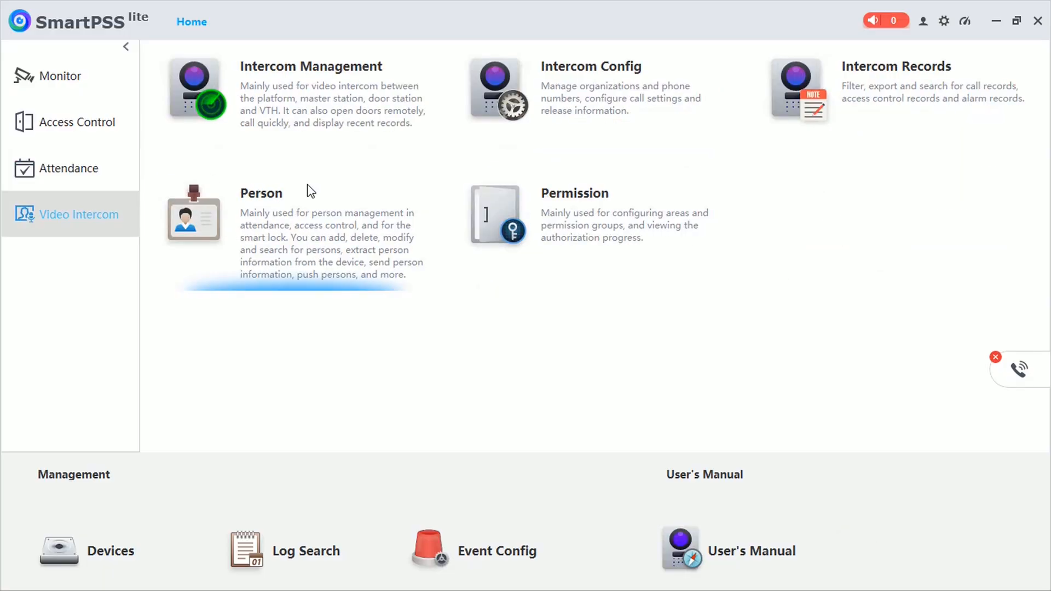
click(75, 94)
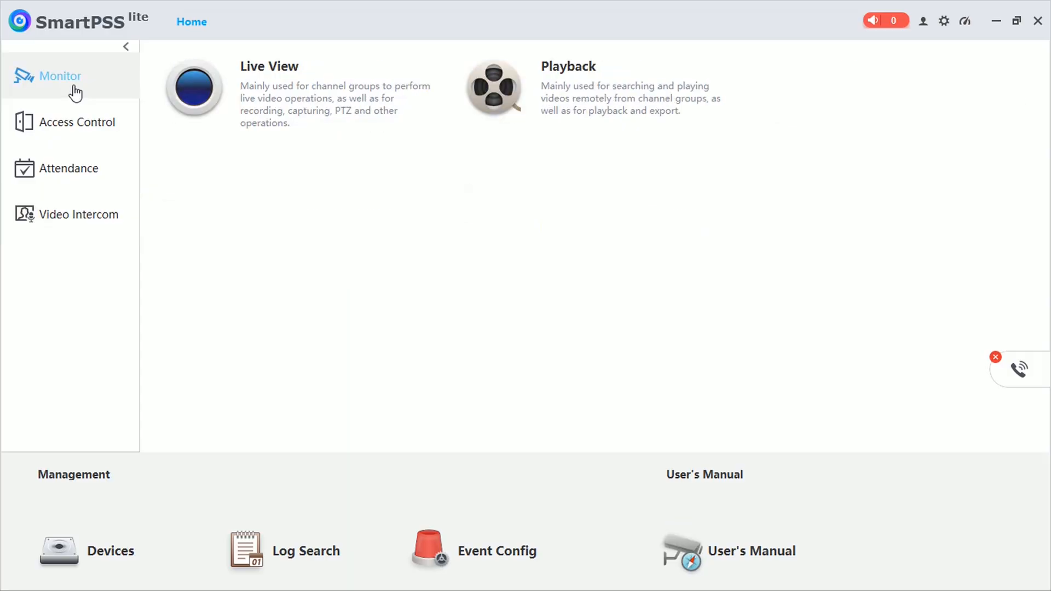
In device management, search the network segment 192.168.1.01 to 192.168.1.255 for devices, and close the search without adding any
click(112, 553)
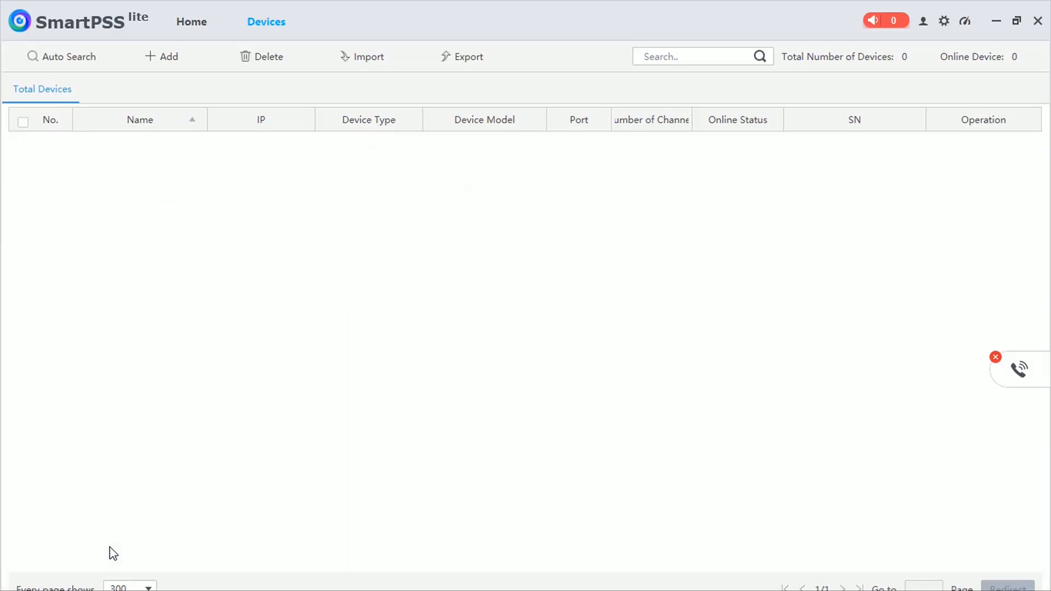
click(87, 68)
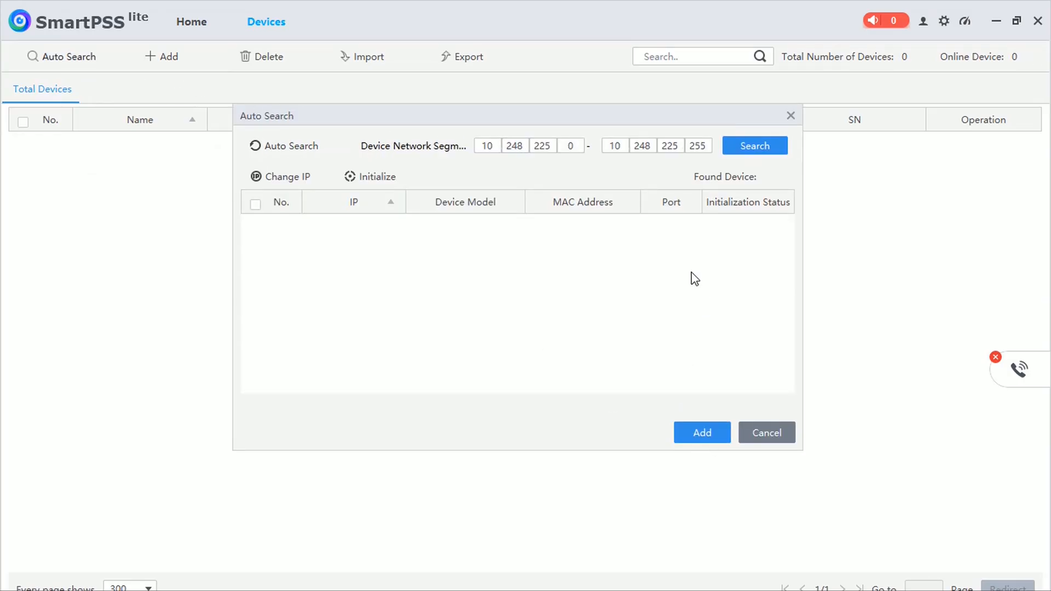
click(494, 146)
text(192.16)
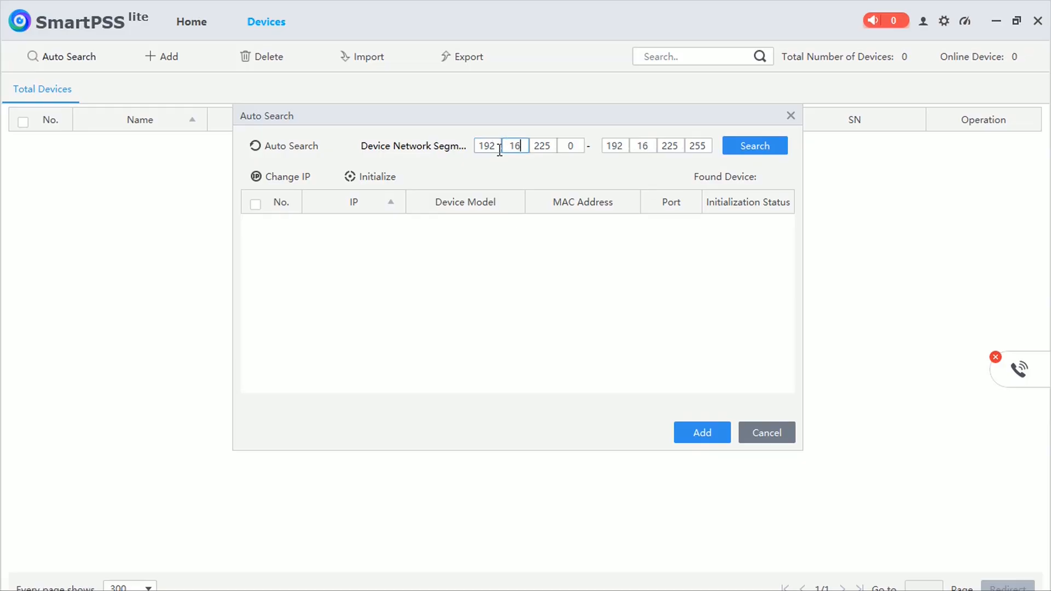
text(8.1)
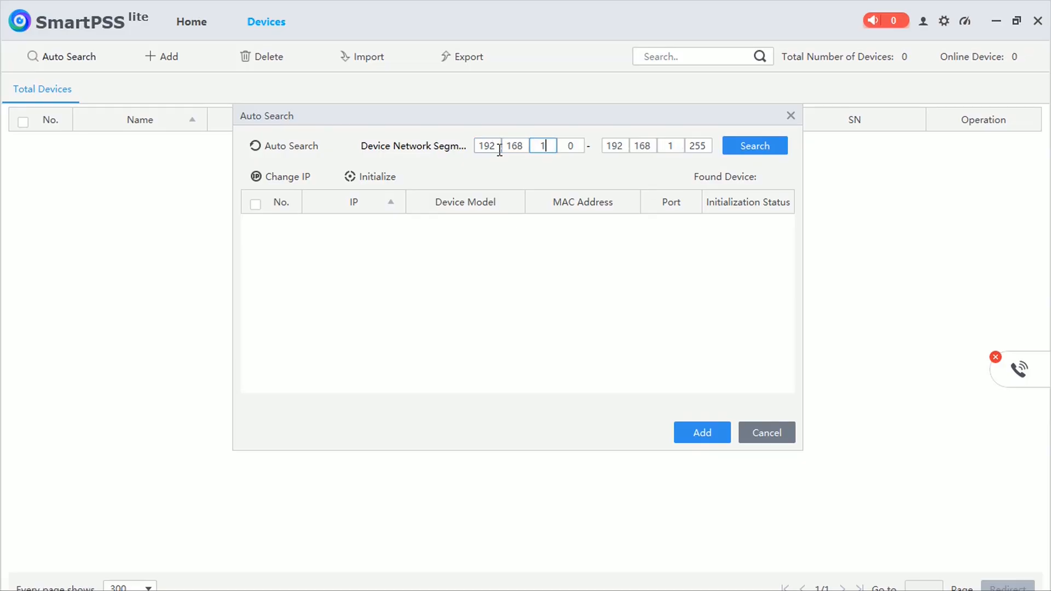
click(574, 145)
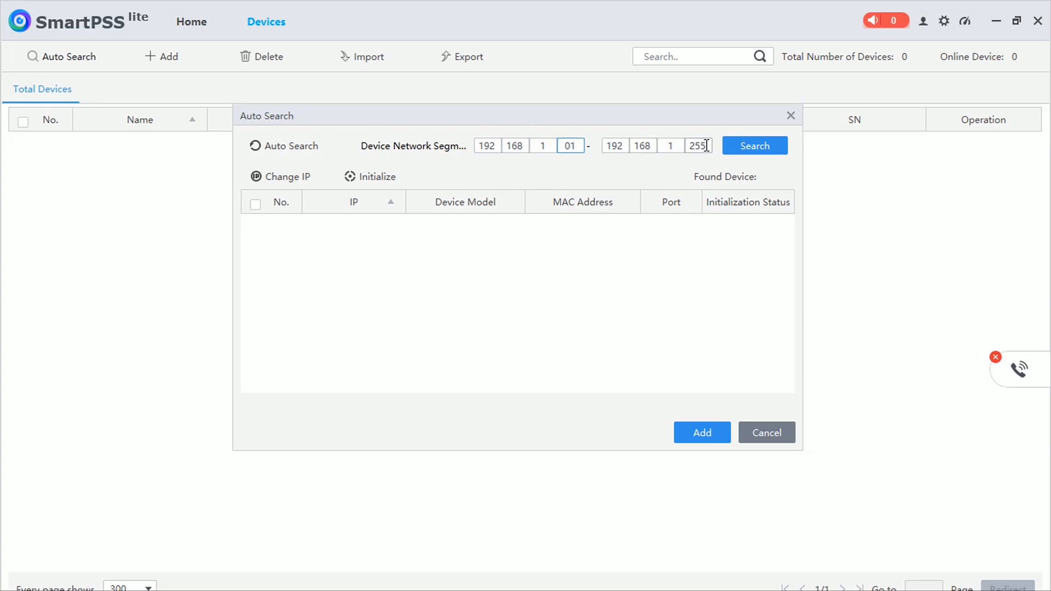
click(750, 152)
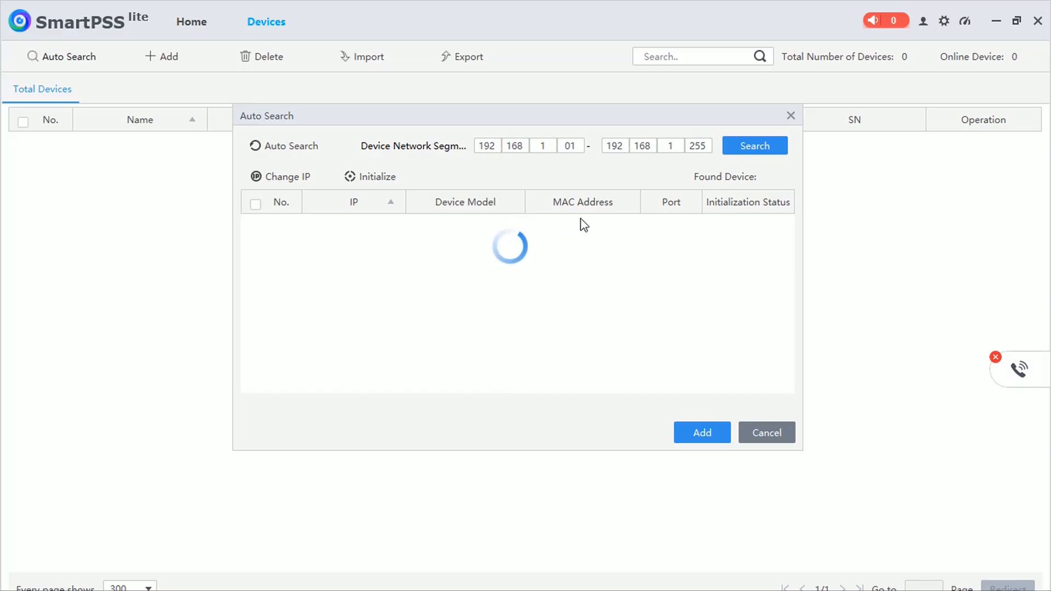
click(766, 439)
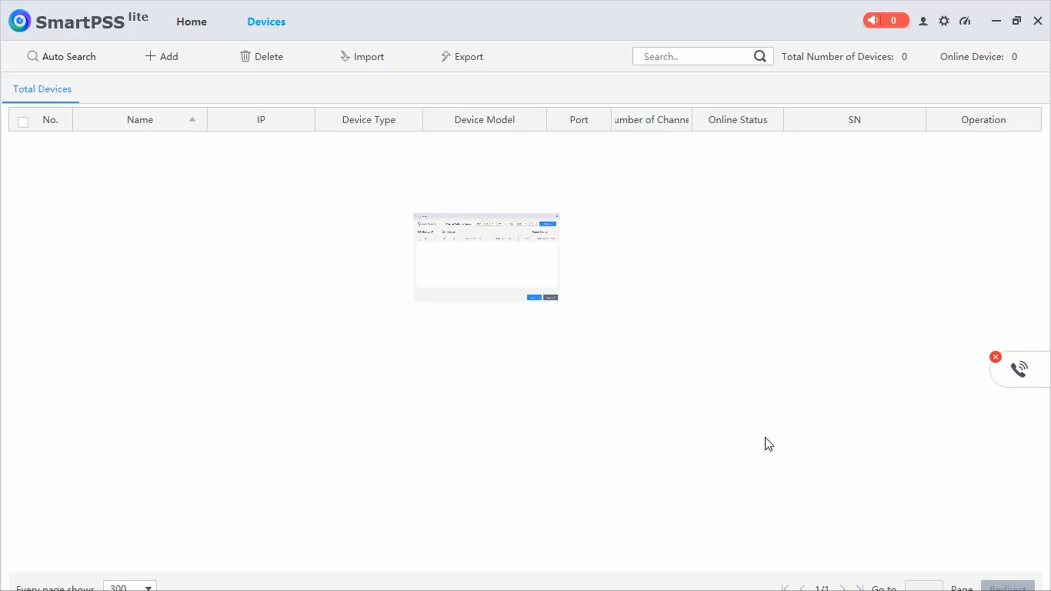
Examine the Add Device form's fields in both the IP/Domain Name and SN add modes, and close it without adding a device
click(174, 61)
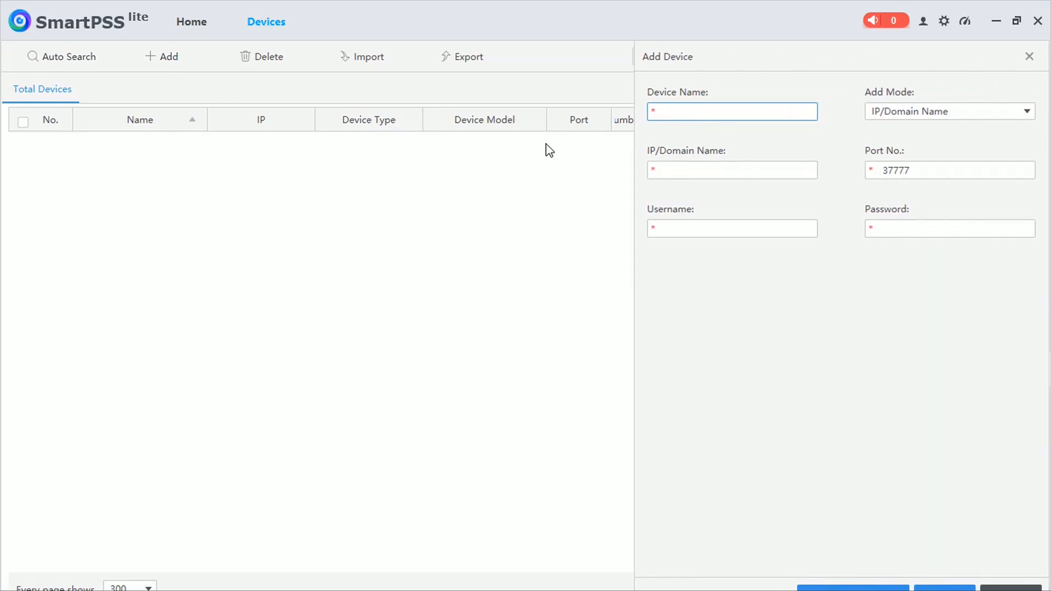
click(695, 164)
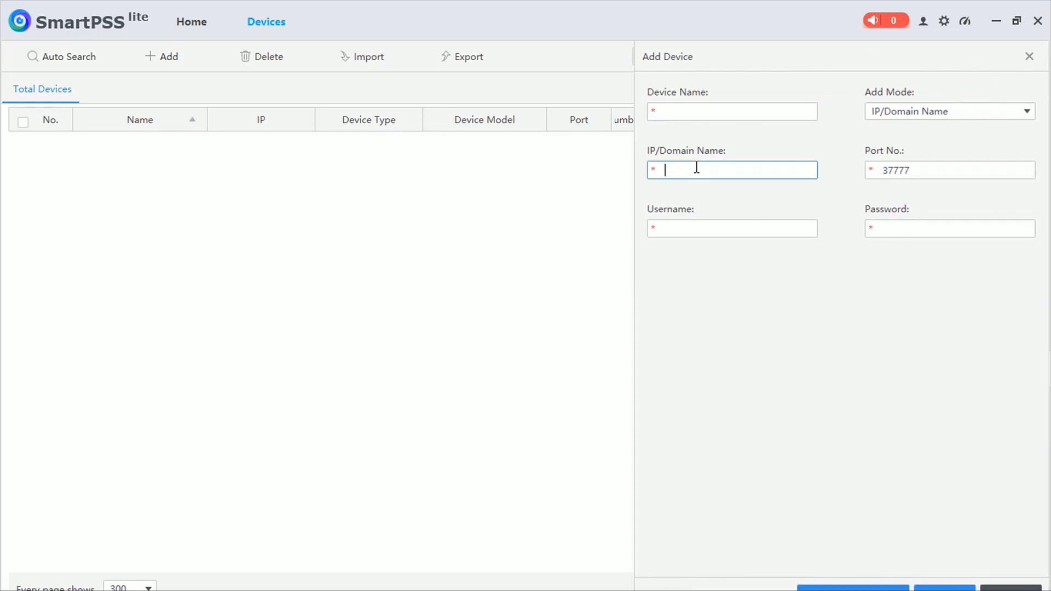
click(706, 223)
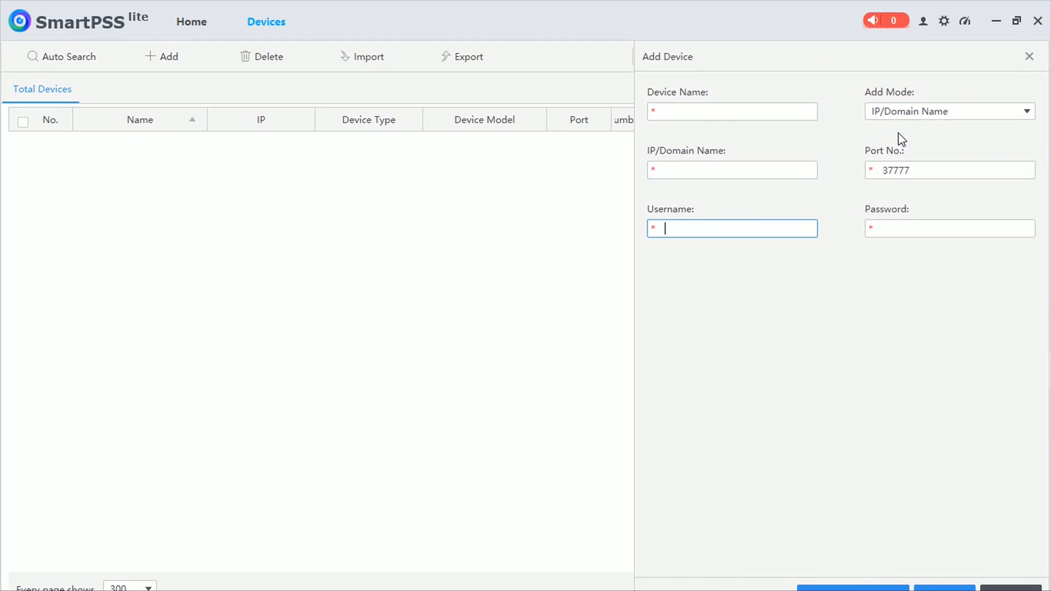
click(910, 115)
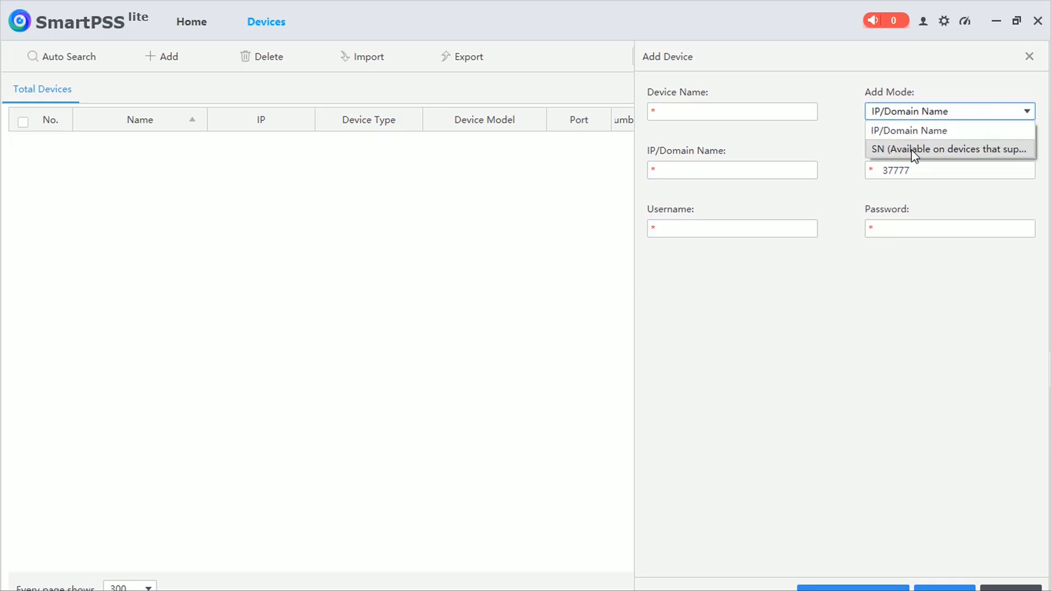
click(914, 154)
click(670, 115)
click(674, 168)
click(928, 112)
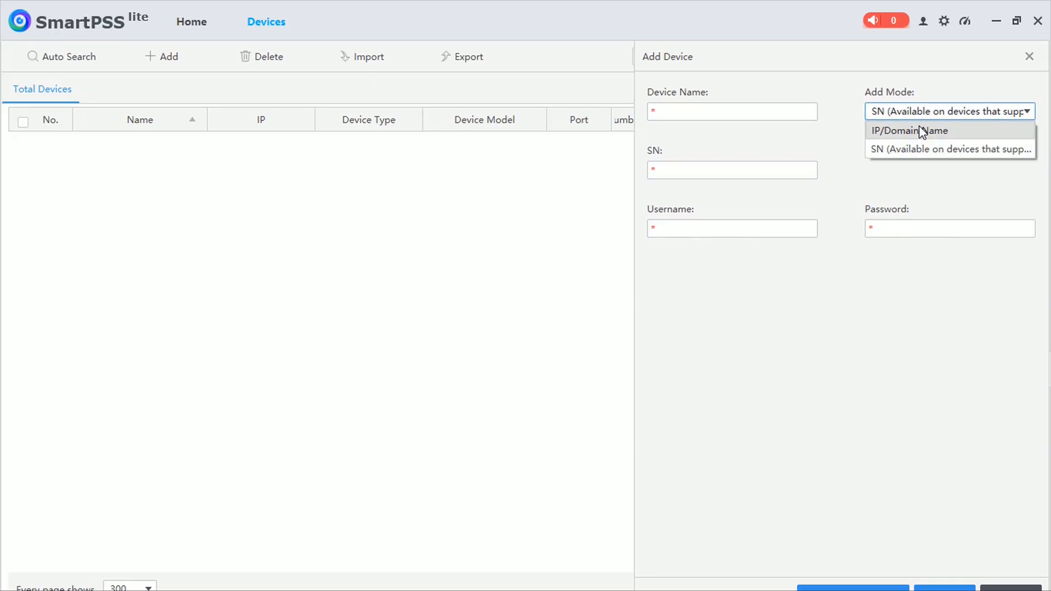
click(922, 130)
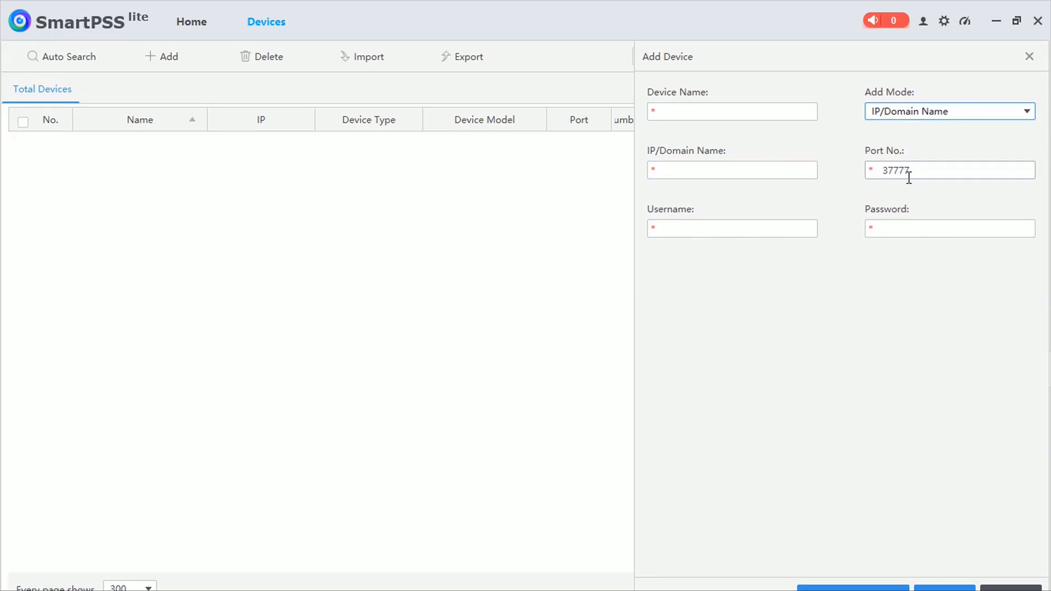
click(1029, 56)
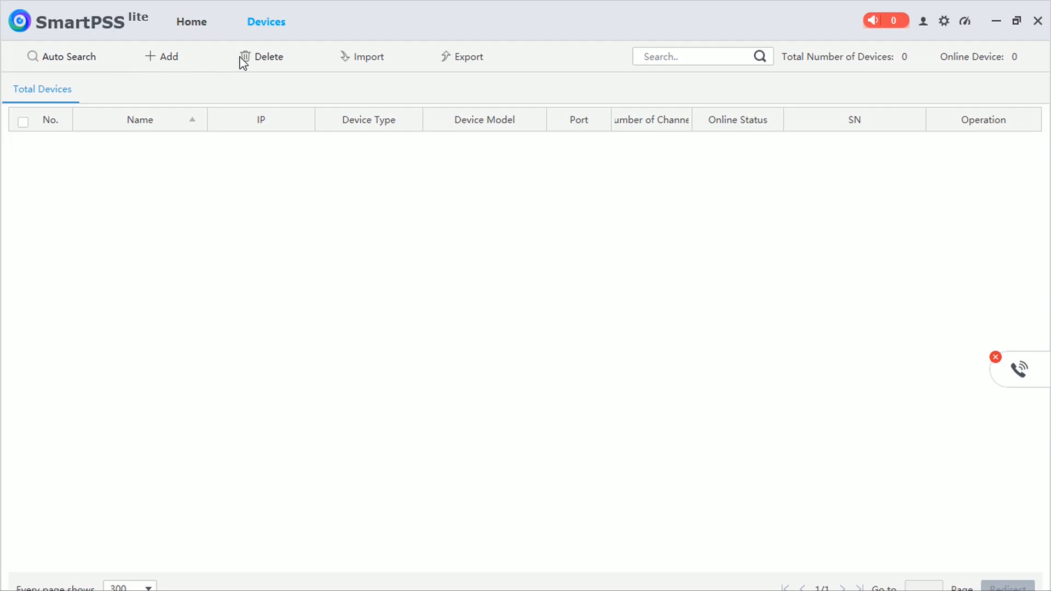
Close device management and open the monitor's Live View with a 16-window layout
click(304, 21)
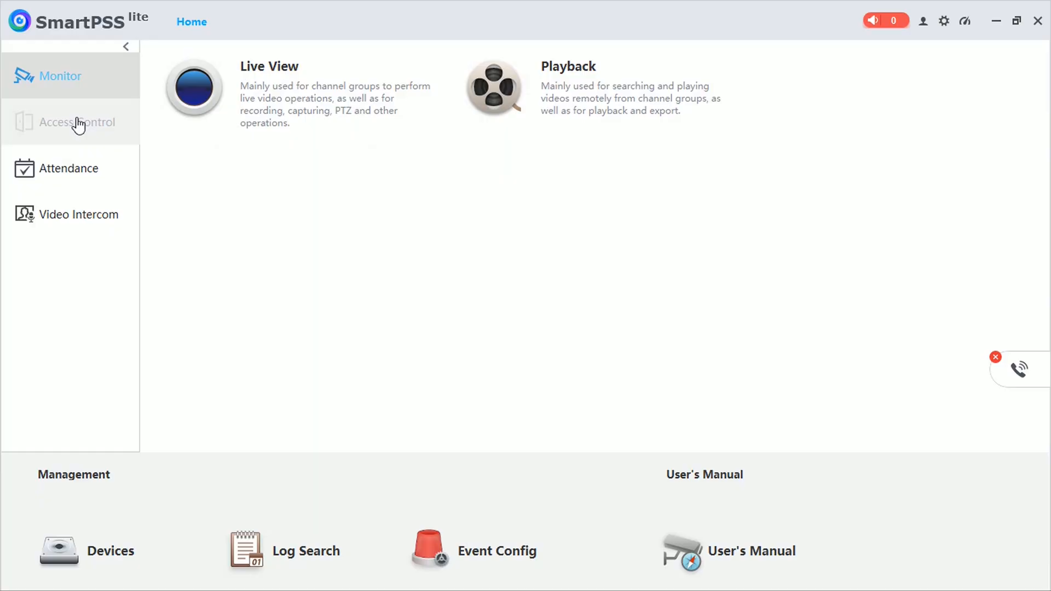
click(248, 70)
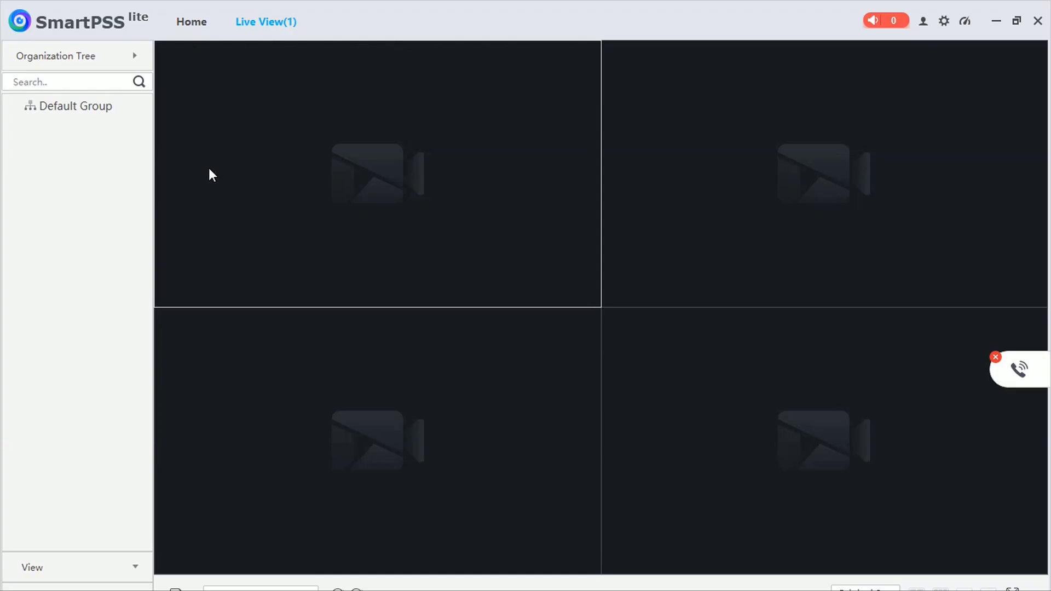
click(630, 272)
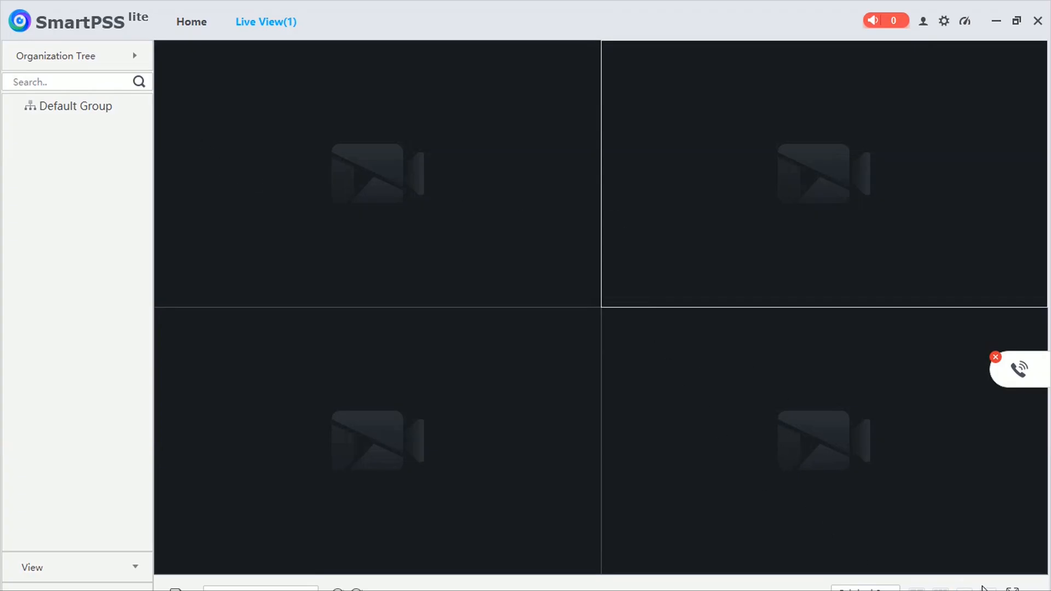
click(933, 585)
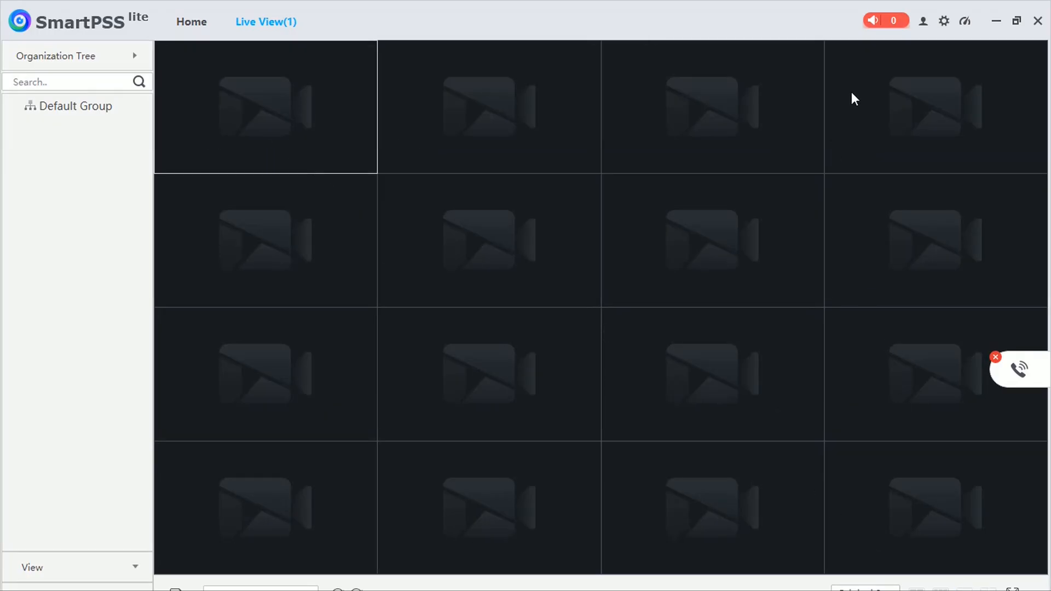
Restore the window from maximized, shift it to expose the layout controls, and set Live View to a nine-window layout
click(1017, 21)
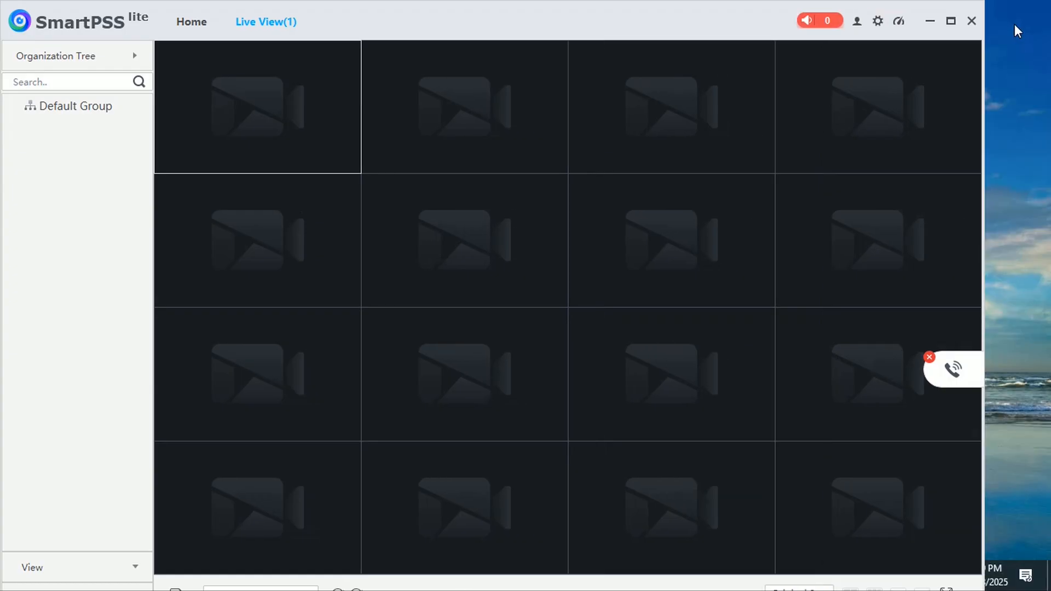
drag(723, 38, 705, 18)
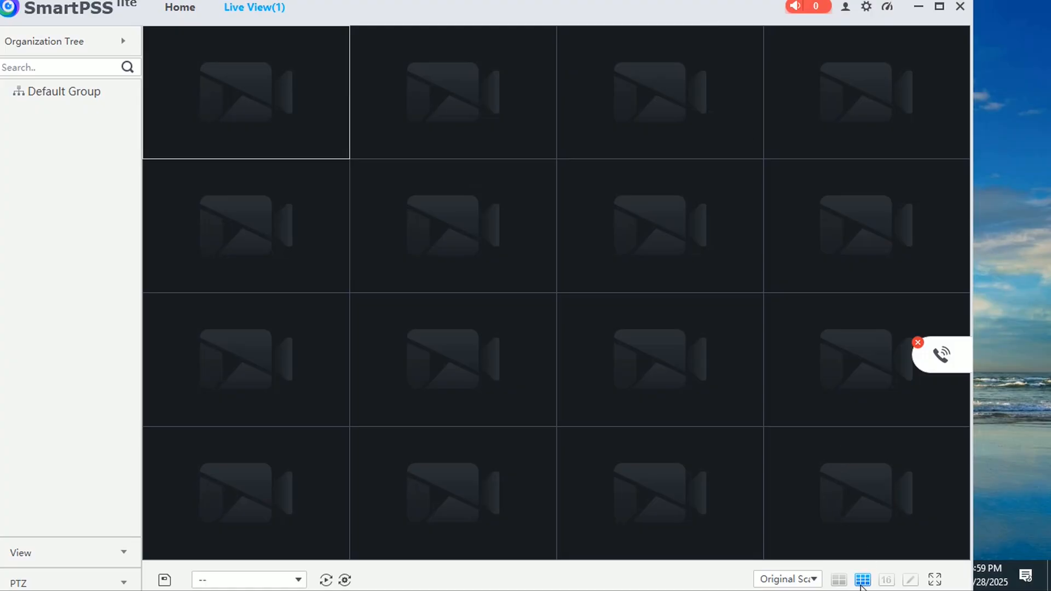
click(861, 582)
Try the 16:9 display scale in Live View, and set the scale to Full Screen
click(812, 579)
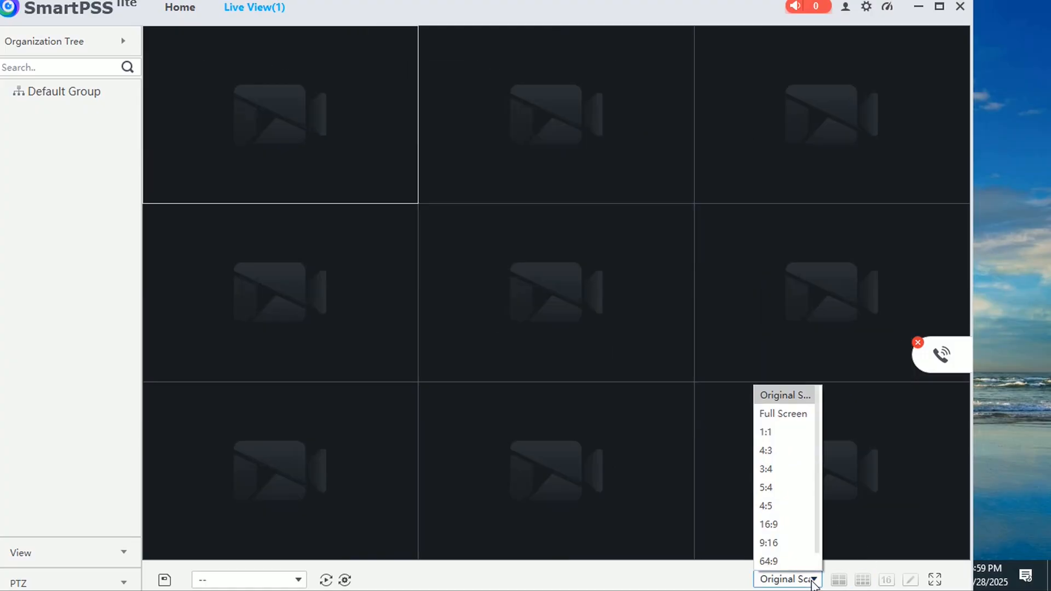
click(795, 526)
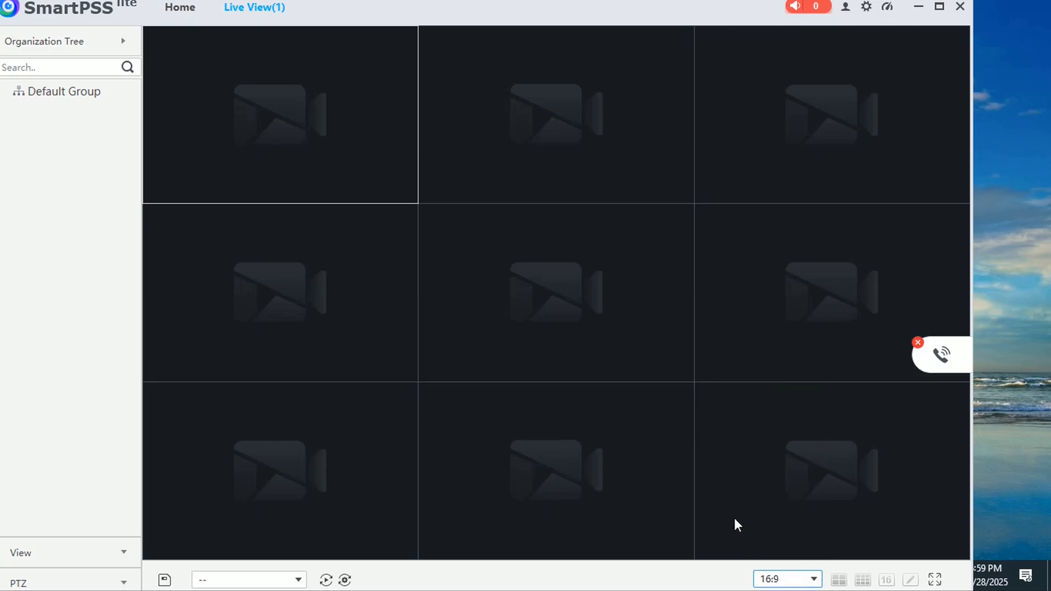
click(808, 579)
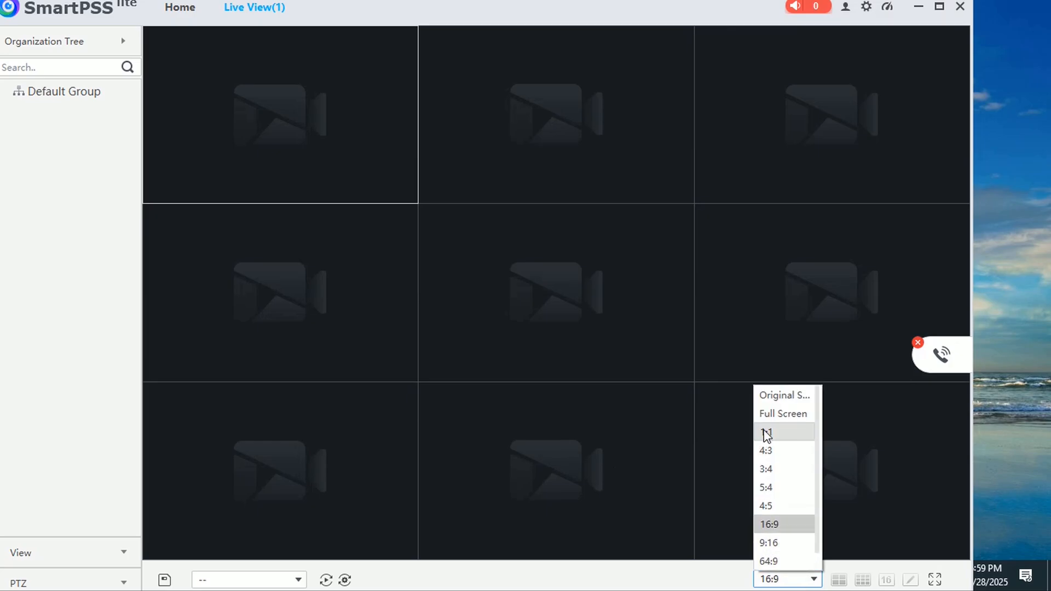
click(782, 417)
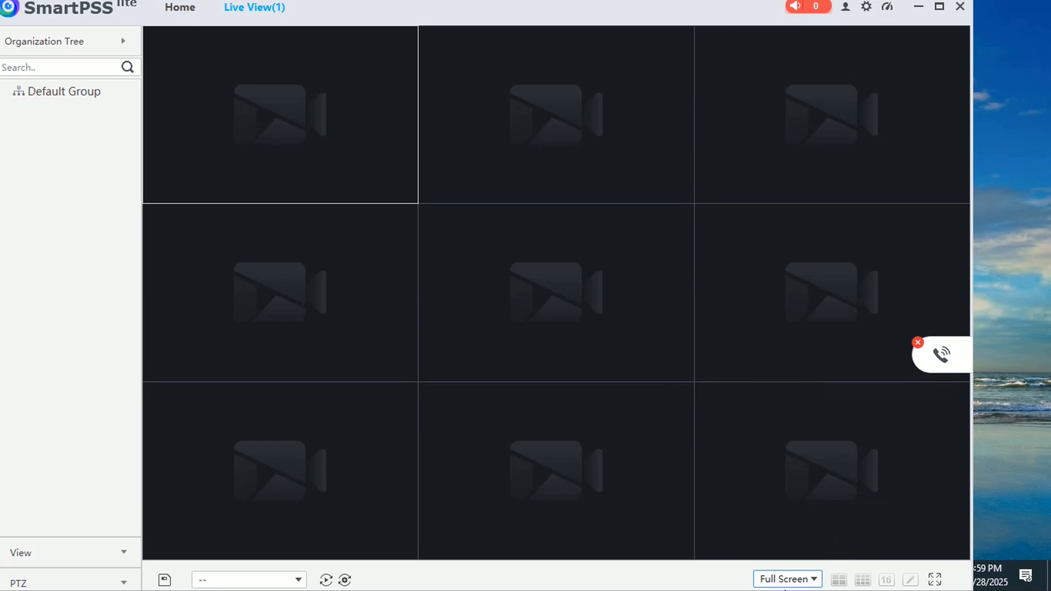
Set the Live View display scale to Original Scale and cycle through the four- and nine-window layouts to the 16-window layout
click(797, 579)
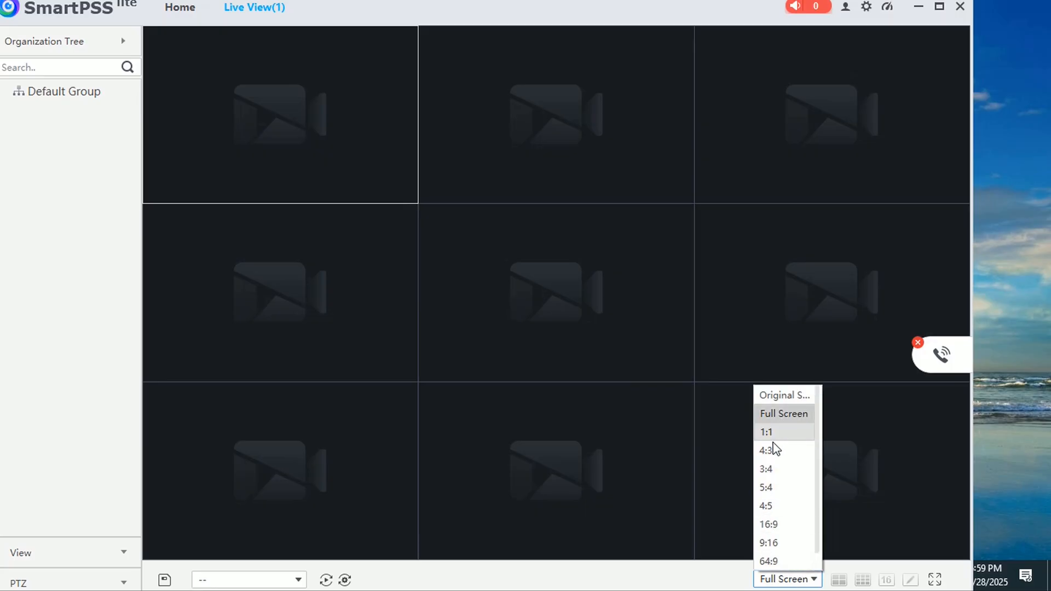
click(771, 396)
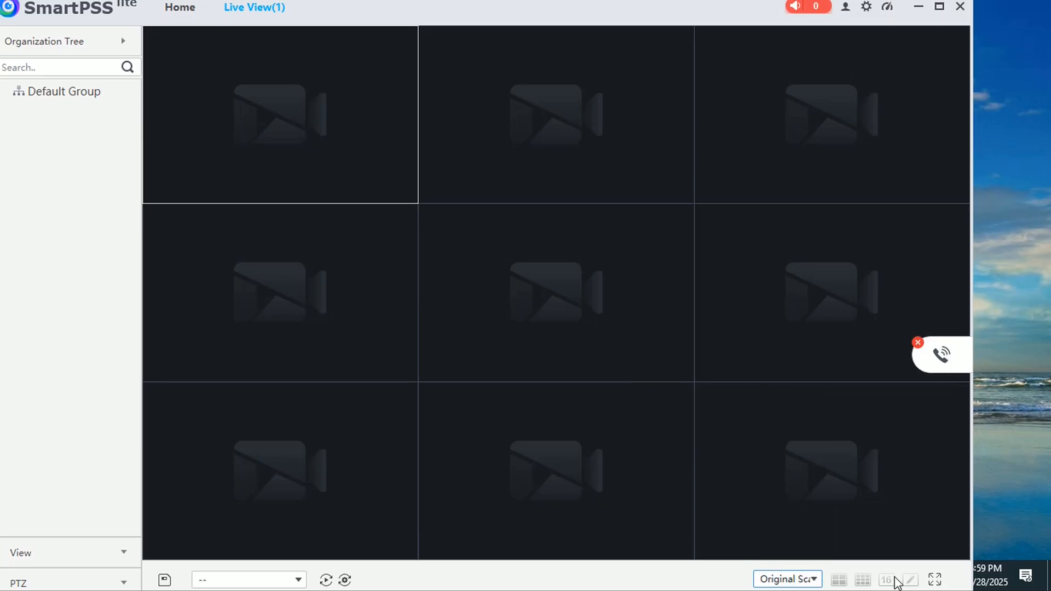
click(839, 579)
click(863, 579)
click(886, 581)
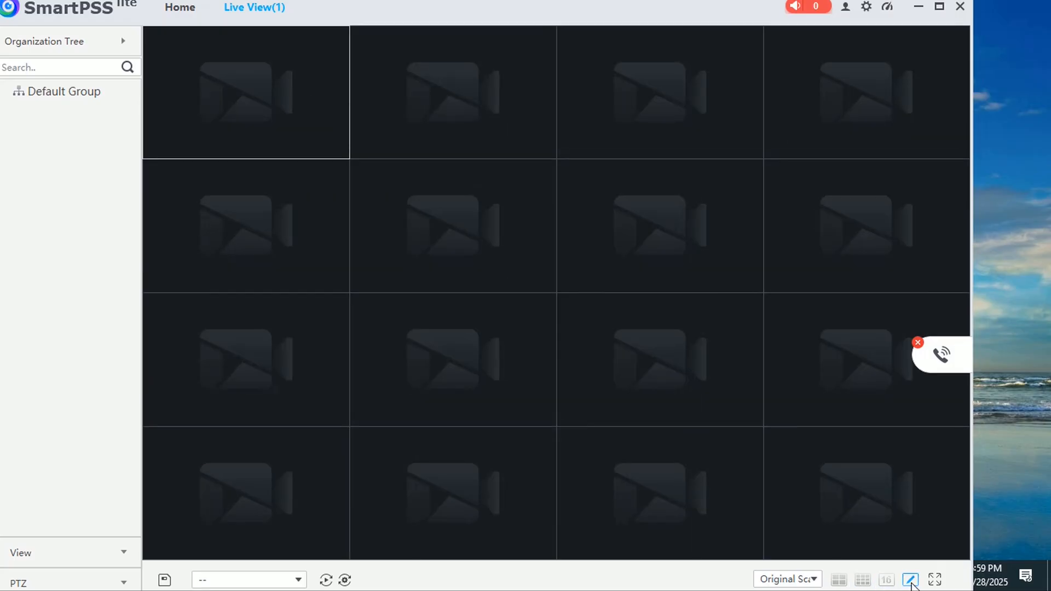
Apply the custom split with one large window and seven small ones, and preview Live View in full screen before returning
click(910, 580)
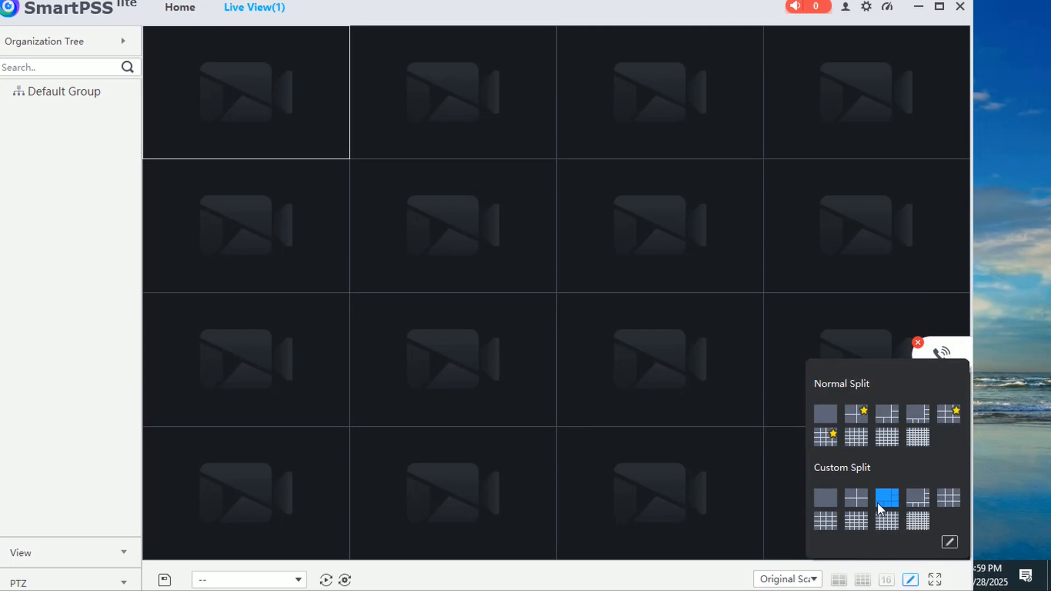
click(913, 504)
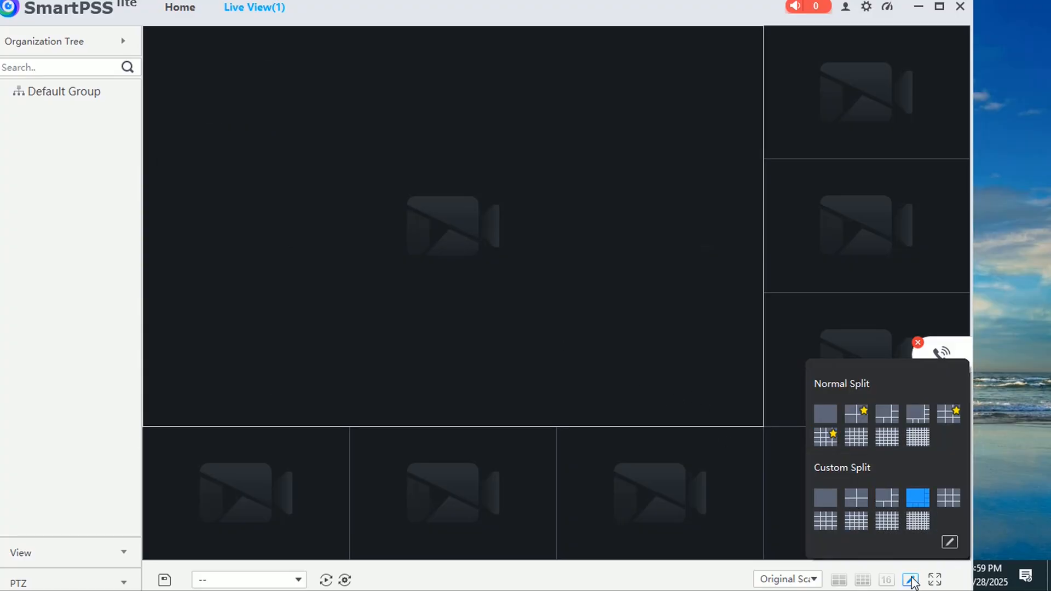
click(934, 579)
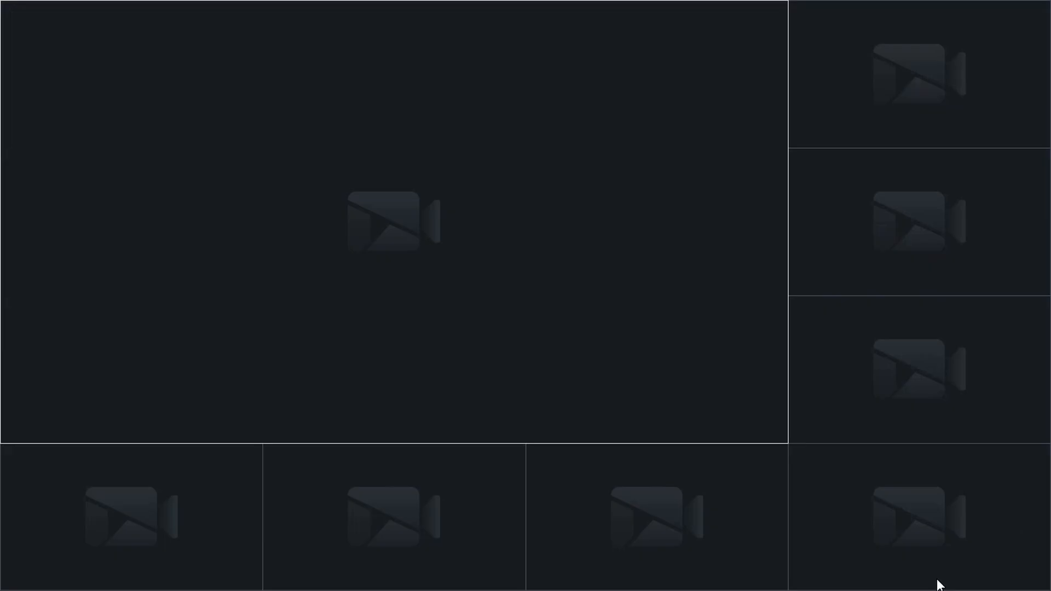
key(Escape)
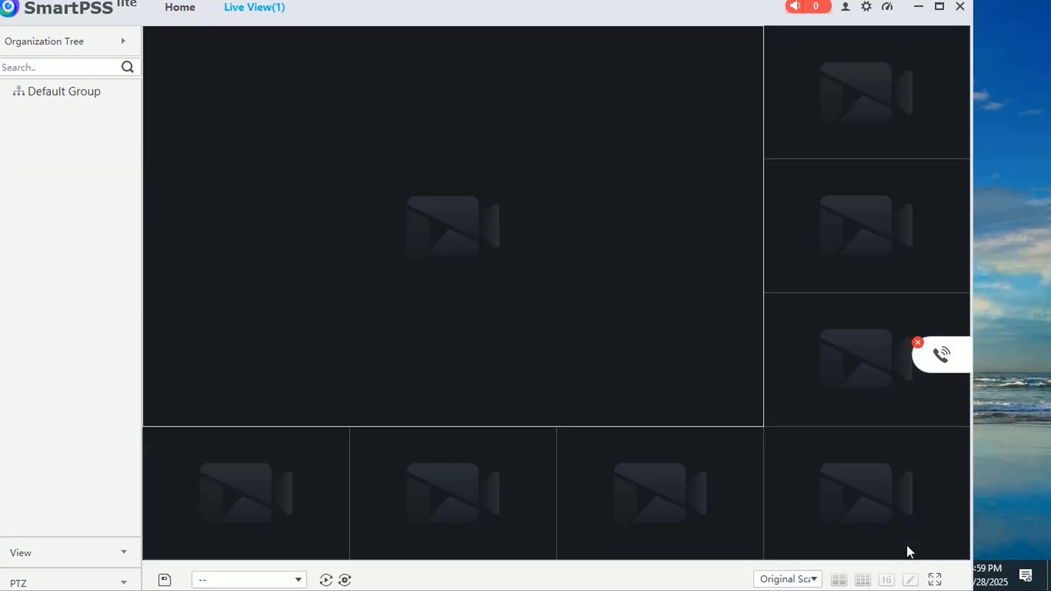
Create a new group named shop under Default Group, and select it in the organization tree
click(32, 95)
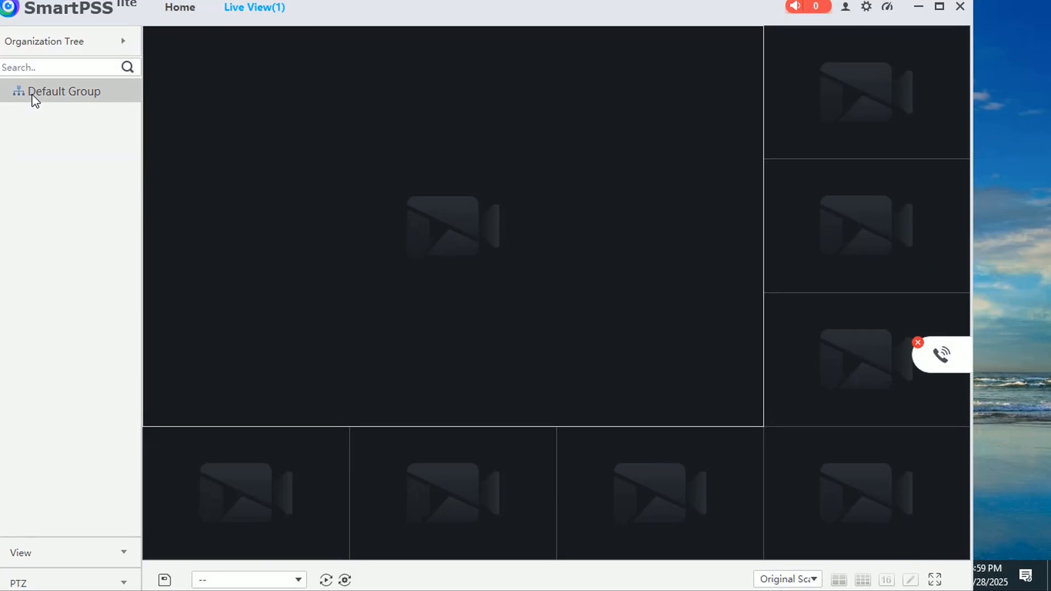
right_click(32, 94)
click(57, 142)
click(468, 262)
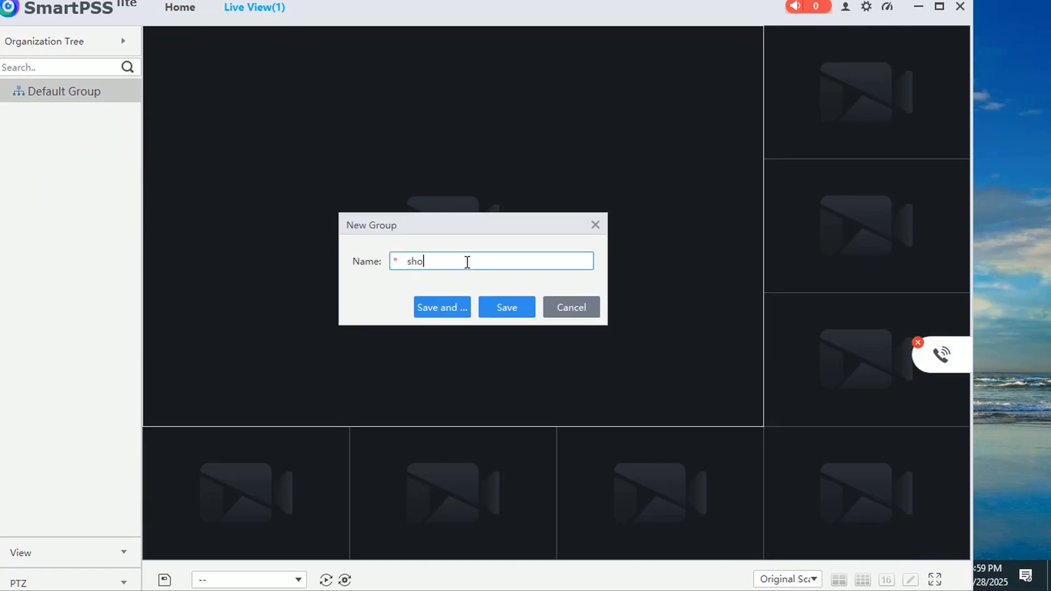
click(451, 316)
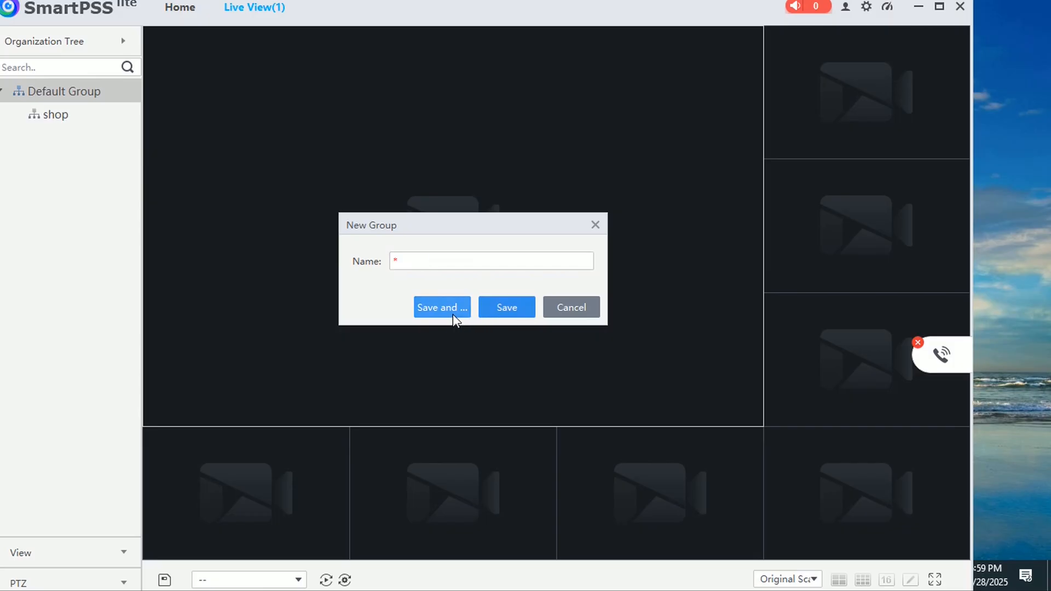
click(503, 317)
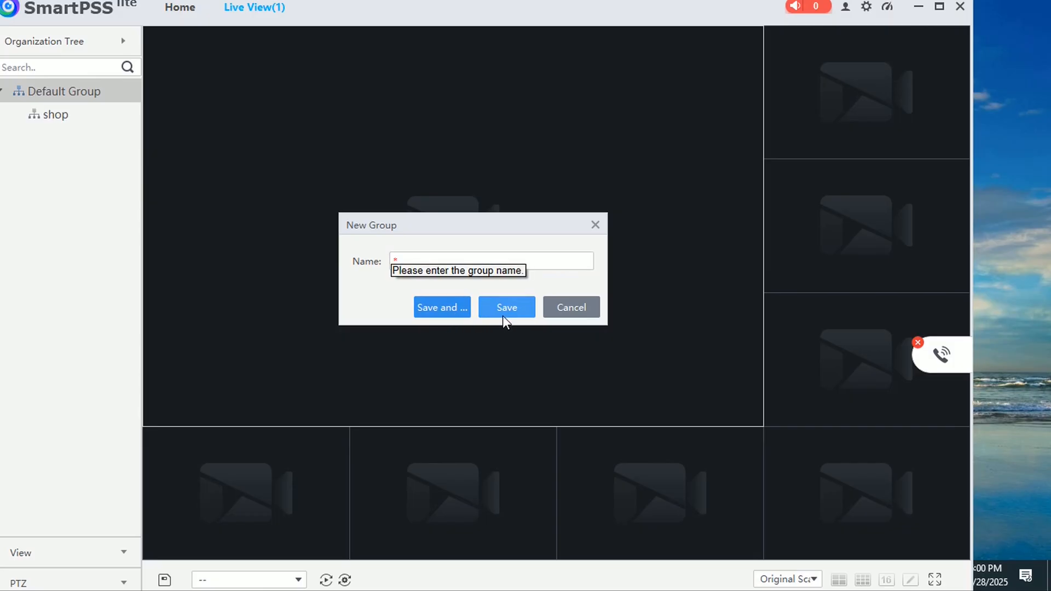
click(553, 311)
click(42, 121)
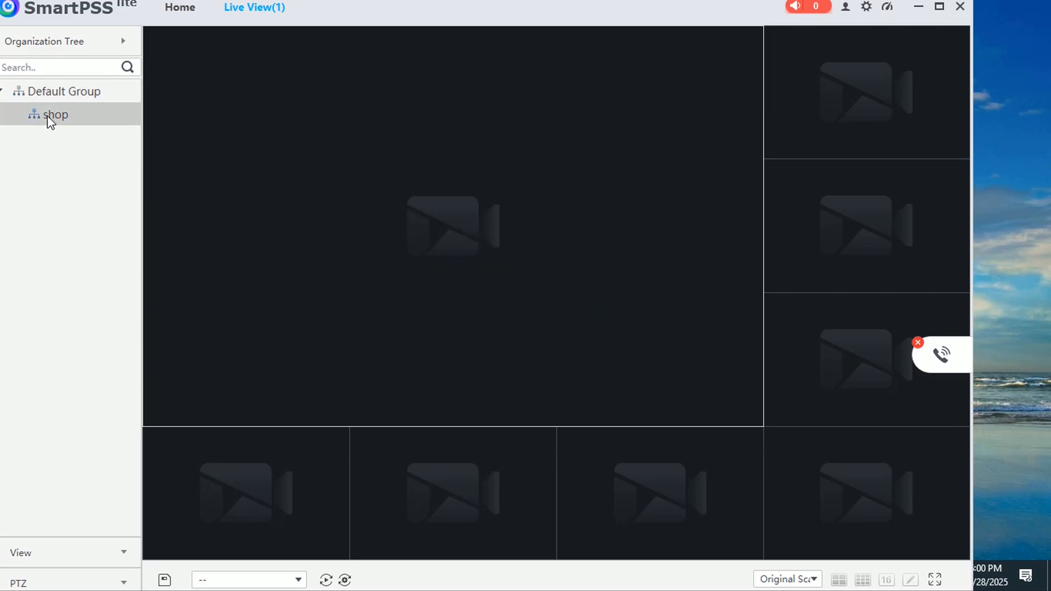
Close Live View, open the Playback module and select the shop group in its device tree
click(294, 9)
click(674, 68)
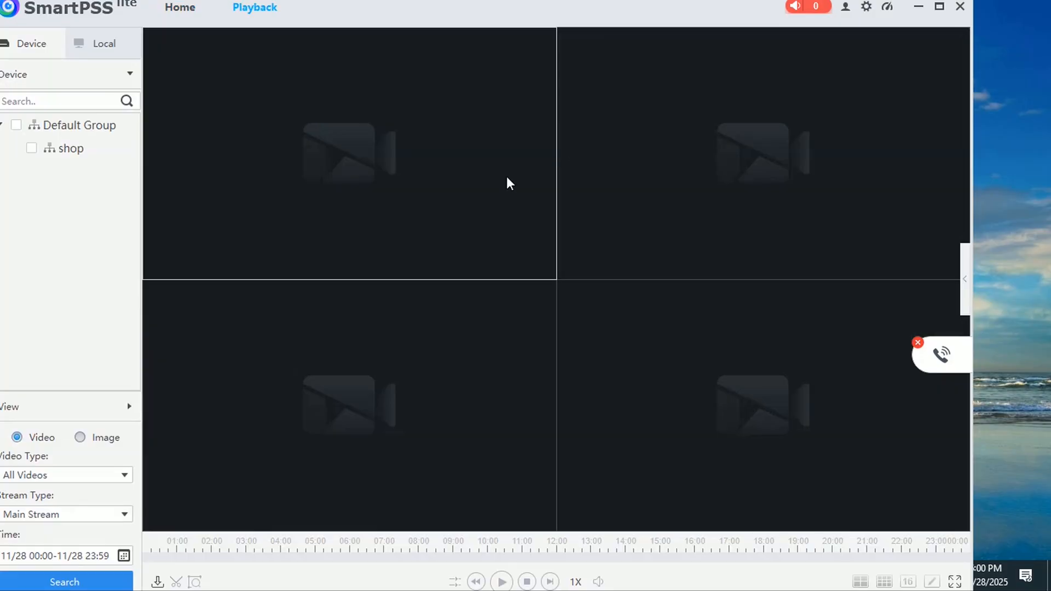
click(66, 147)
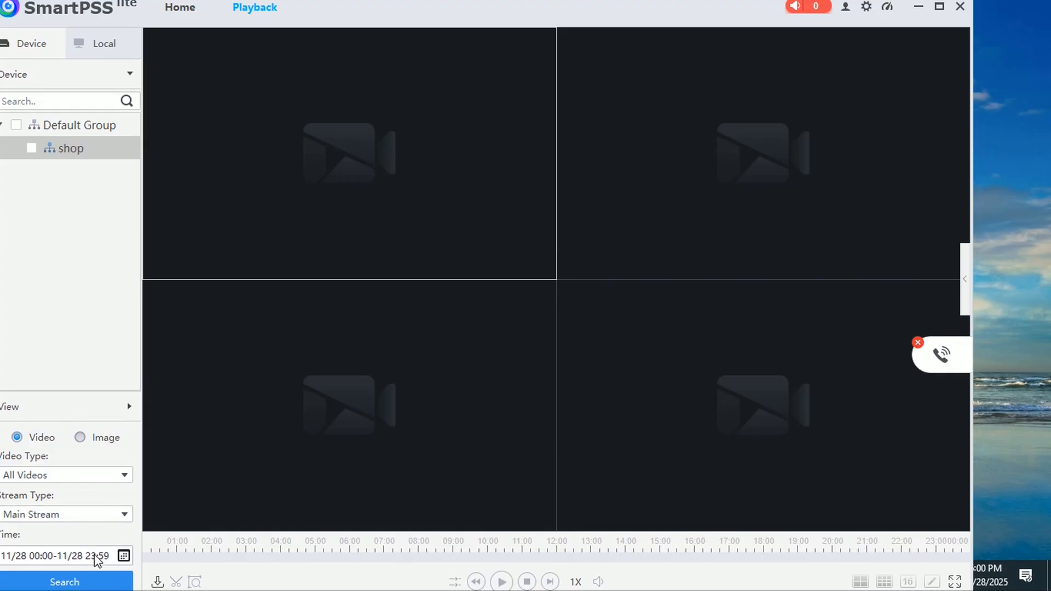
Try several dates for the playback search period, ending with 2026-12-01, and view the local video list
click(124, 555)
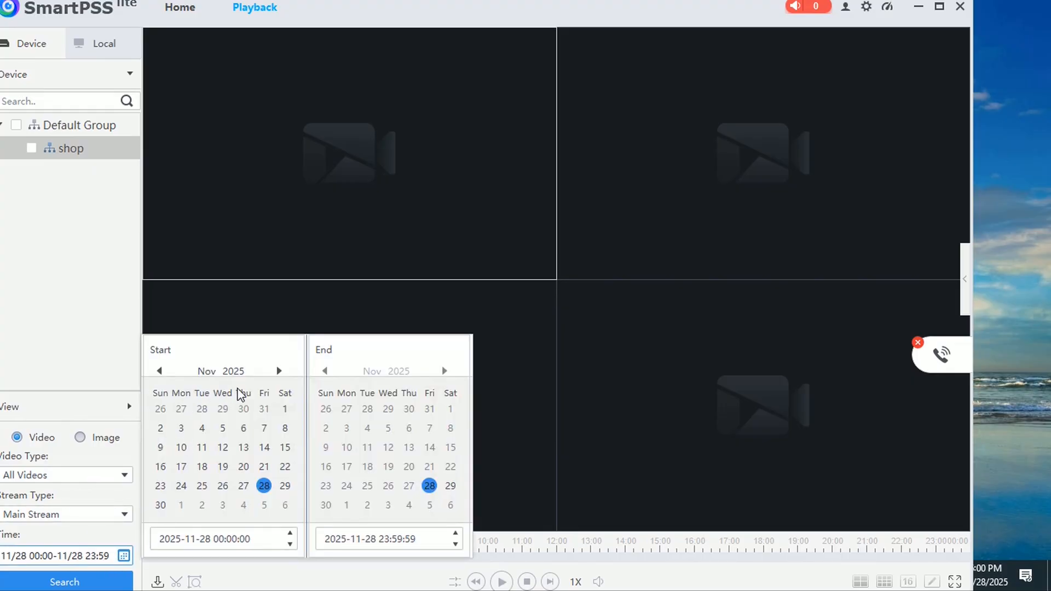
click(242, 486)
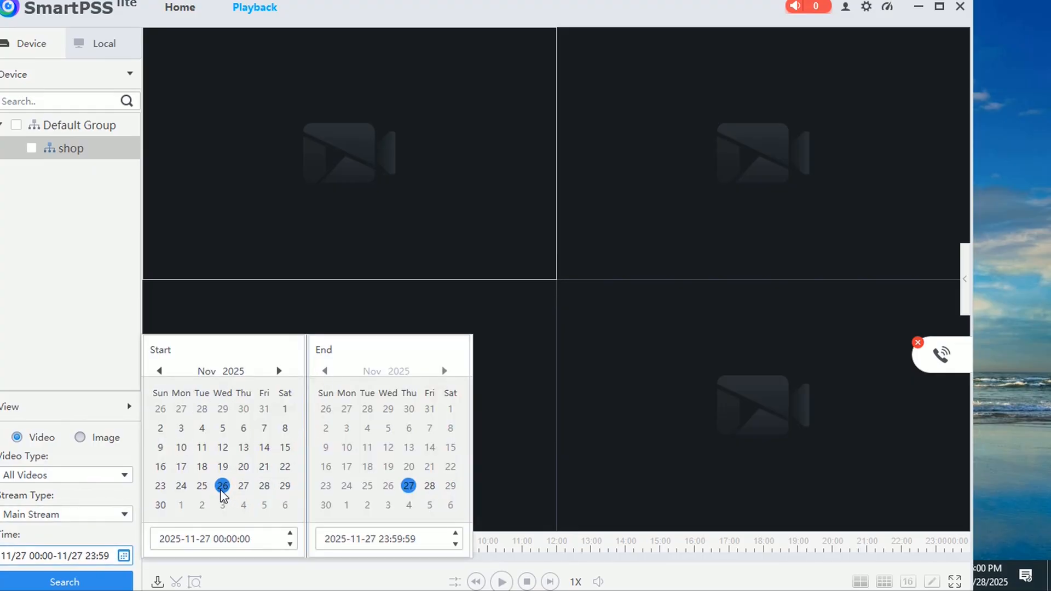
click(201, 466)
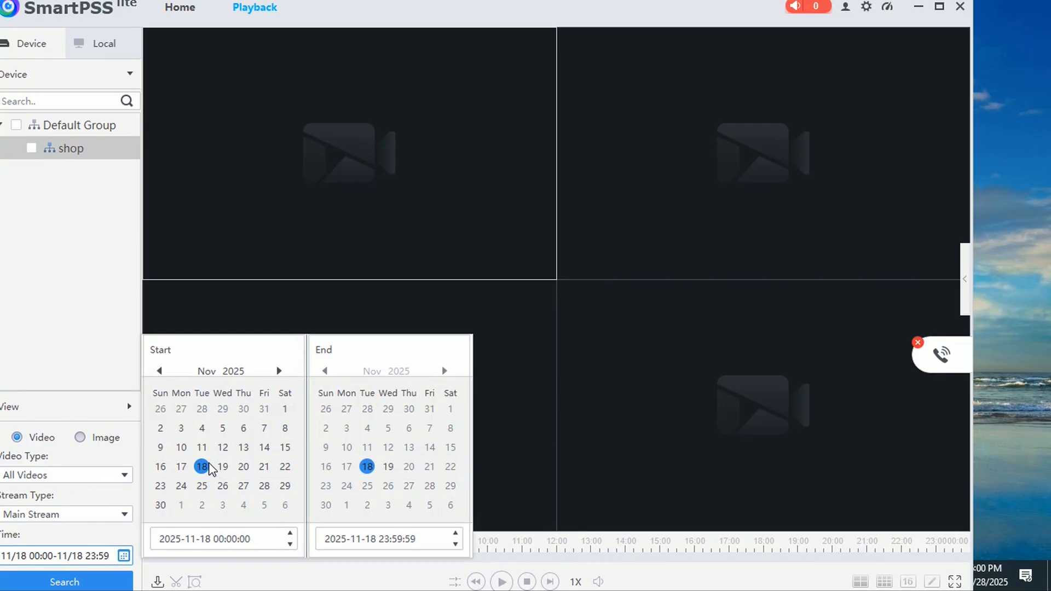
click(279, 371)
click(235, 371)
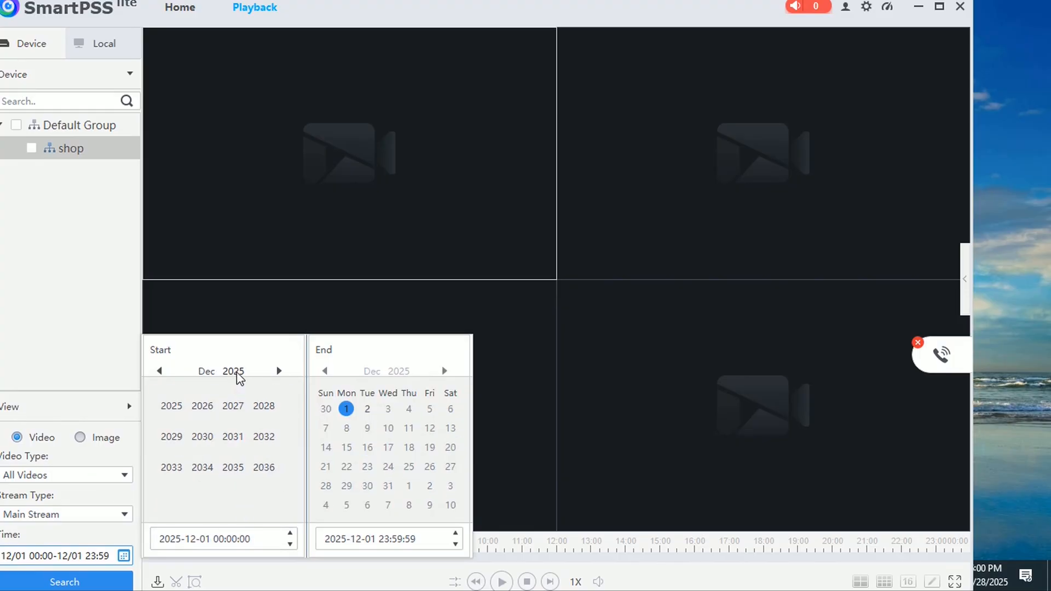
click(201, 408)
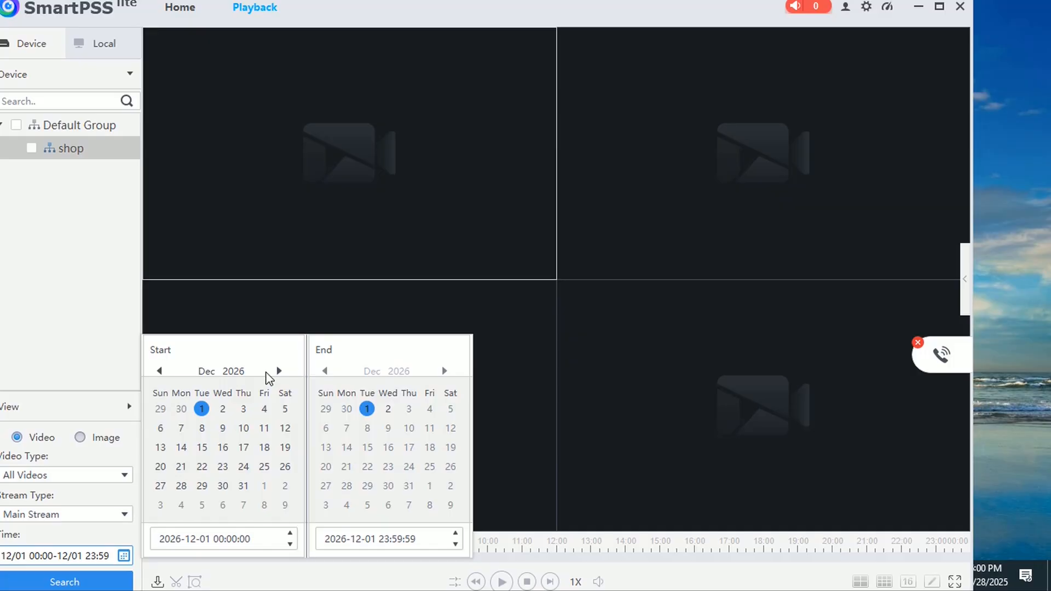
click(82, 48)
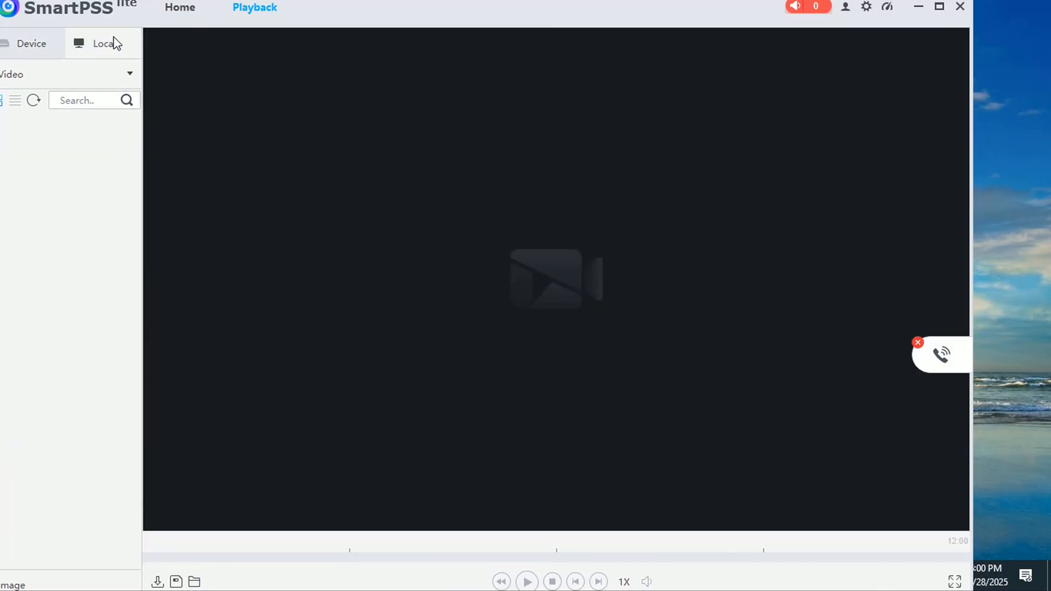
Open Access Control Monitoring from the home page and view its access point settings, cancelling without selecting a group
click(173, 11)
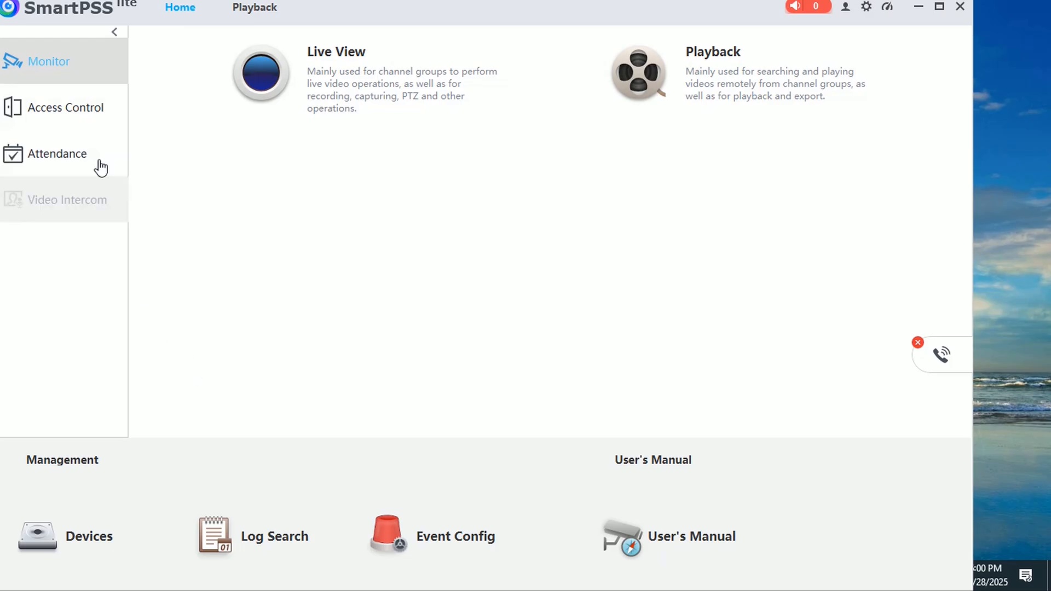
click(82, 126)
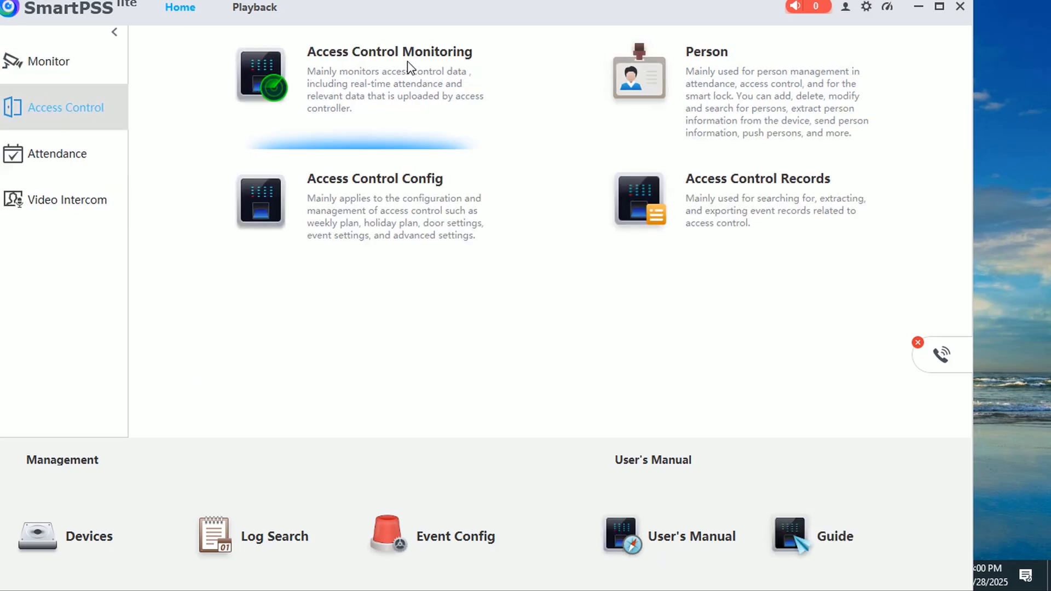
click(403, 78)
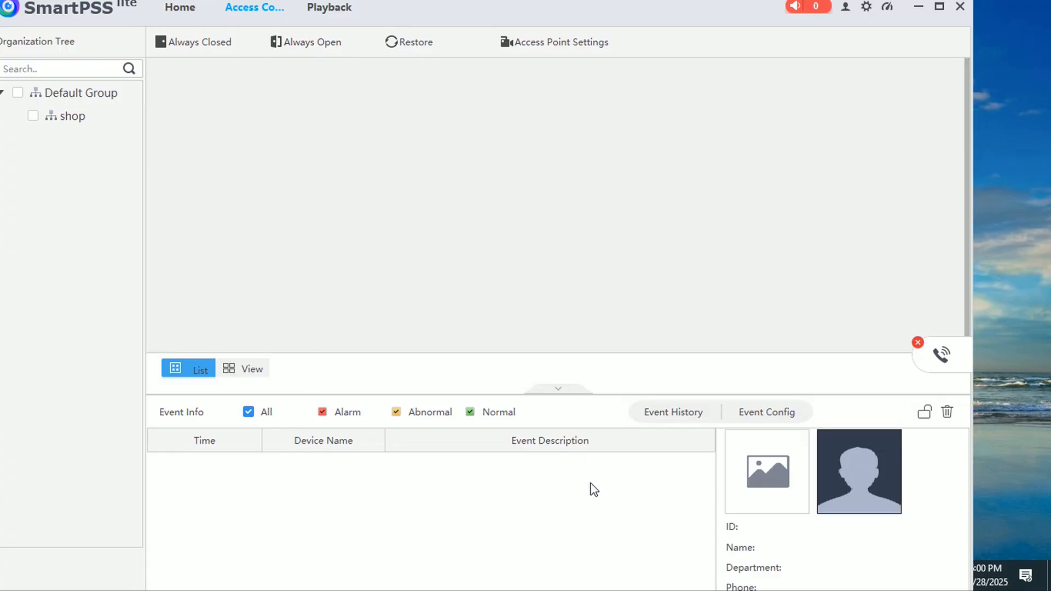
click(550, 44)
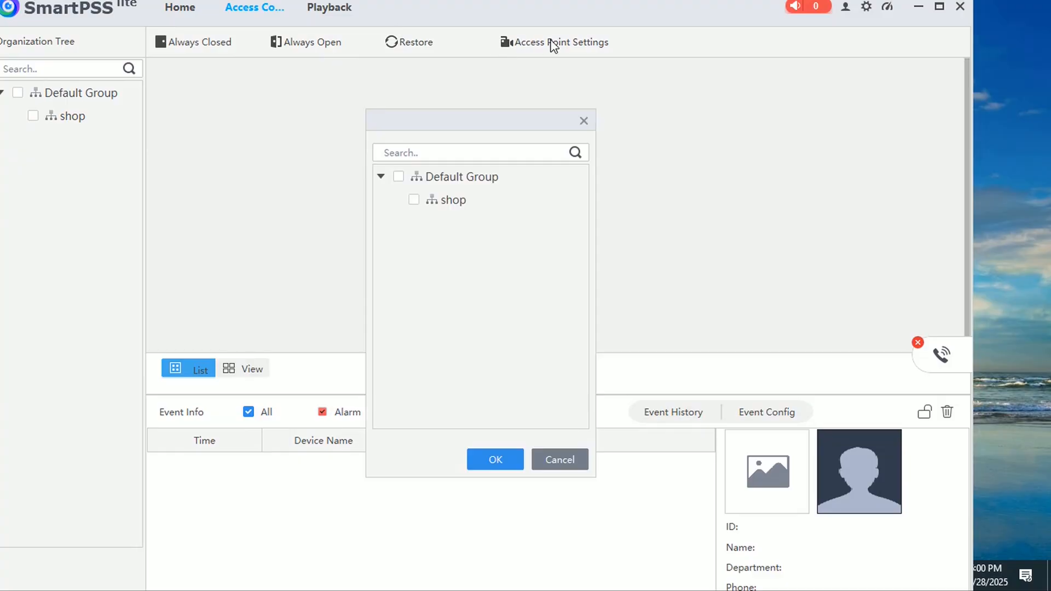
click(559, 467)
Open the Add User form in the Person module and examine its basic information fields down to the fingerprint section
click(179, 13)
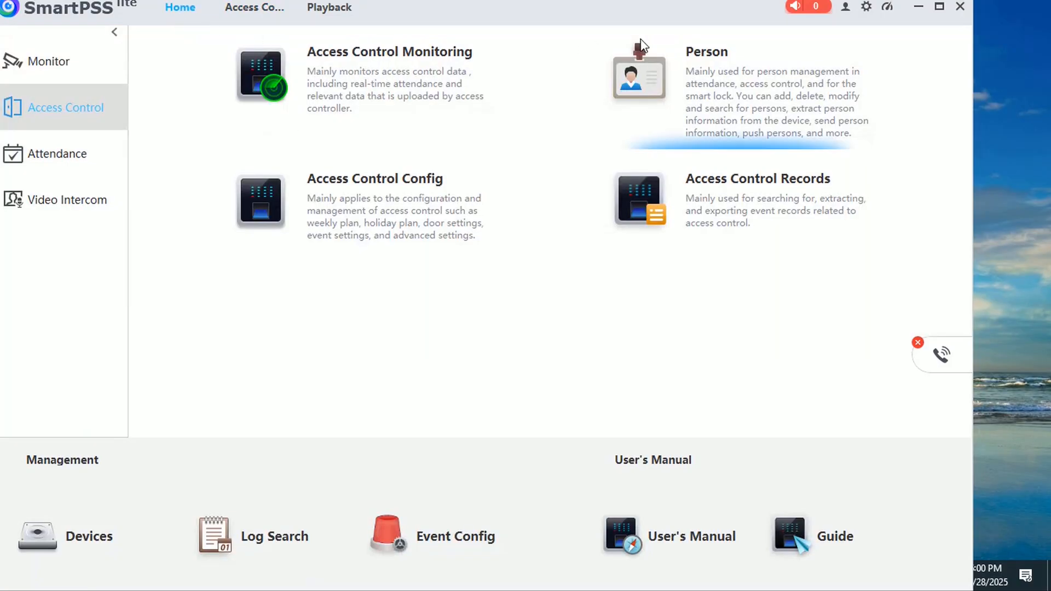
click(734, 64)
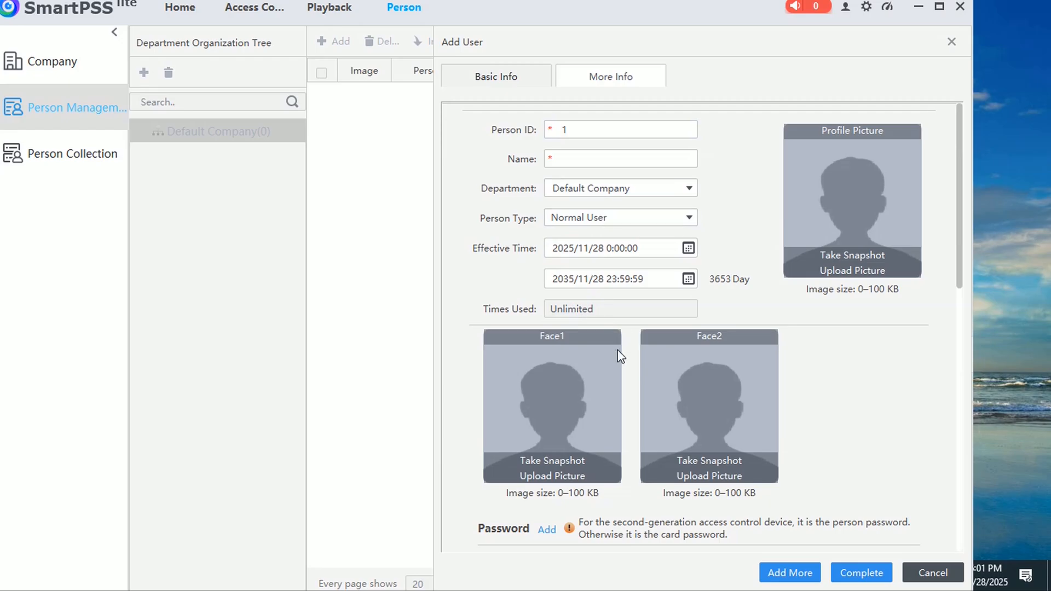
scroll(609, 421, down, 2)
scroll(596, 472, down, 1)
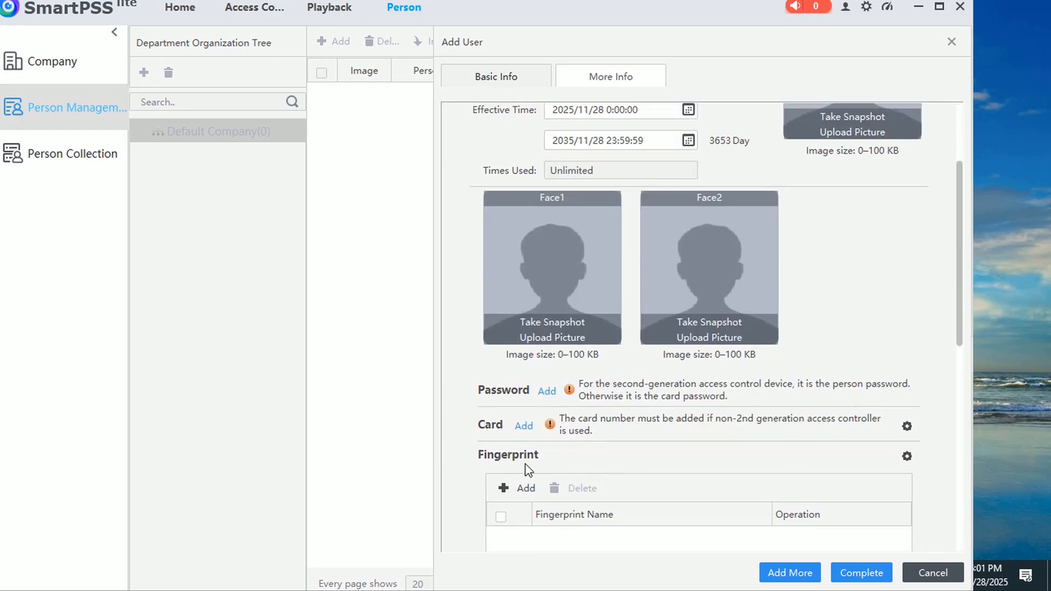
View the card number and password entry fields in the Add User form, cancelling both without entering anything
click(524, 427)
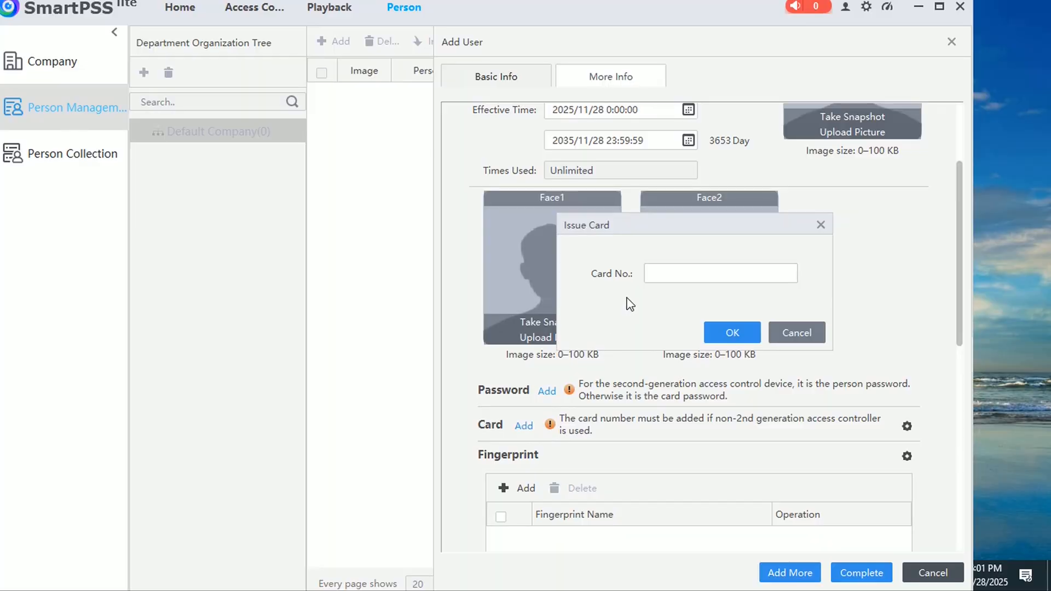
click(787, 327)
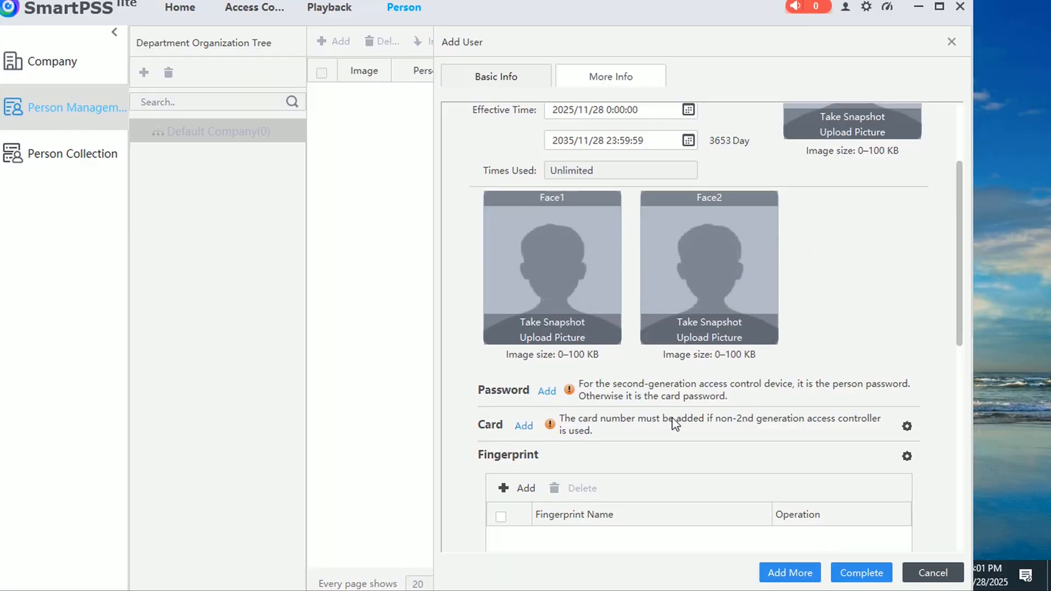
click(547, 391)
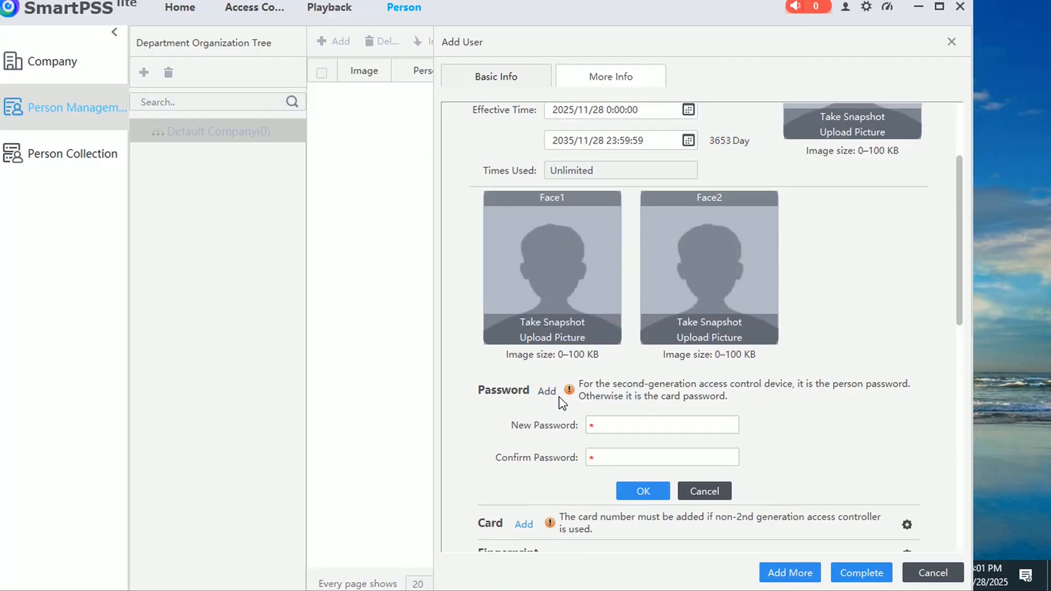
click(602, 424)
click(624, 456)
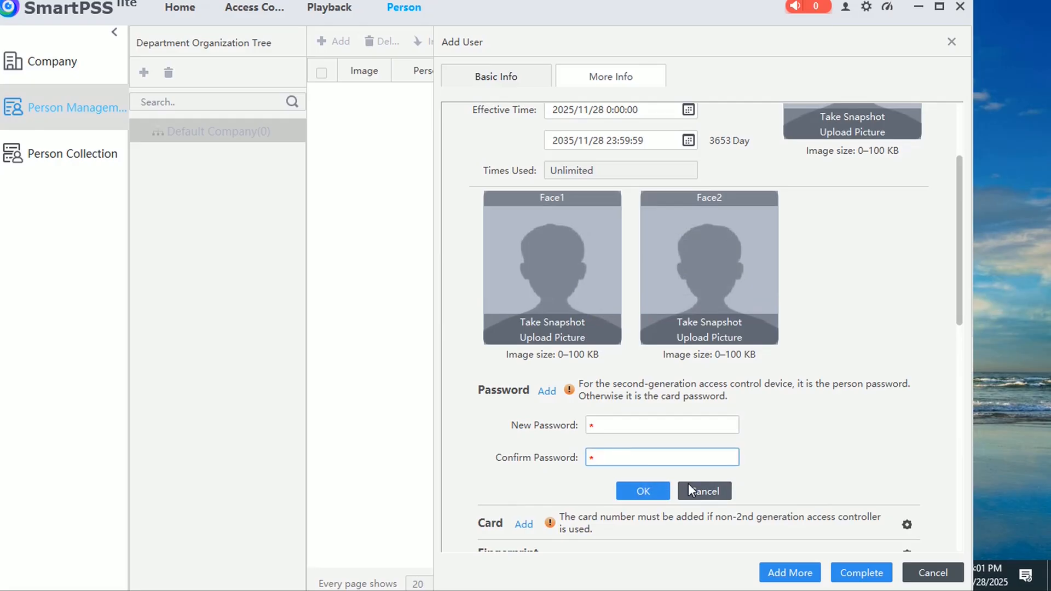
click(701, 491)
Try to add a fingerprint in the Add User form and dismiss the resulting prompt
scroll(669, 485, down, 1)
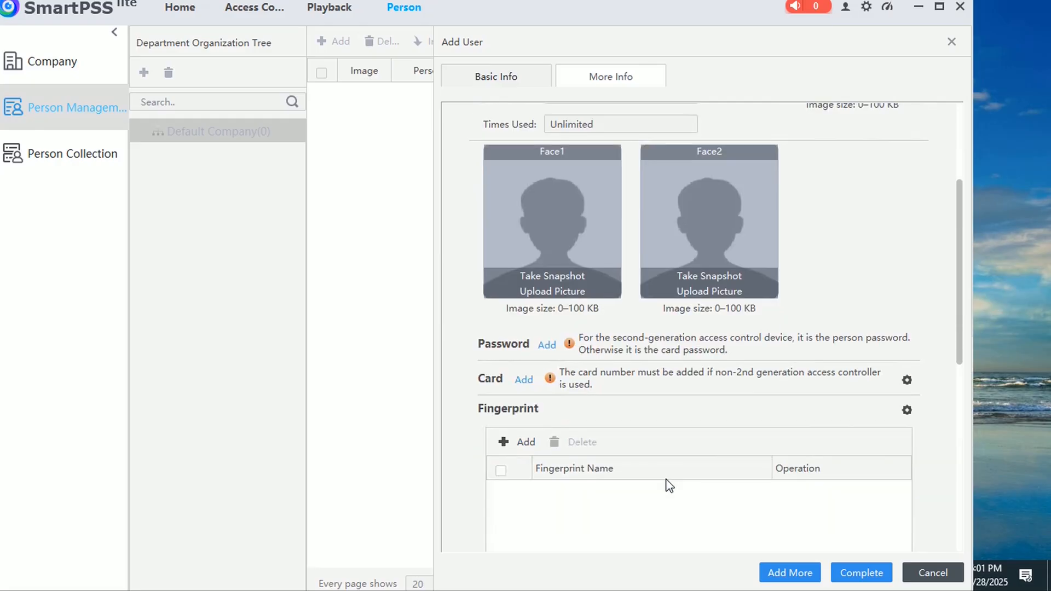
click(525, 444)
scroll(684, 489, down, 2)
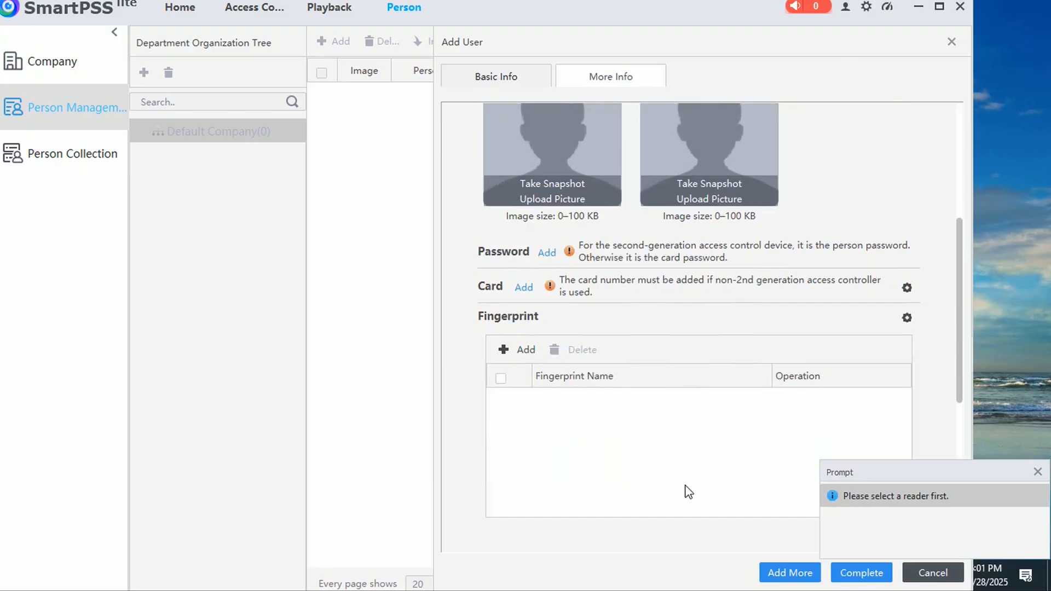
click(1038, 472)
Open the card reader settings for the Card section, check the Card Issuer option, and confirm with Device as the card reader
scroll(893, 459, up, 1)
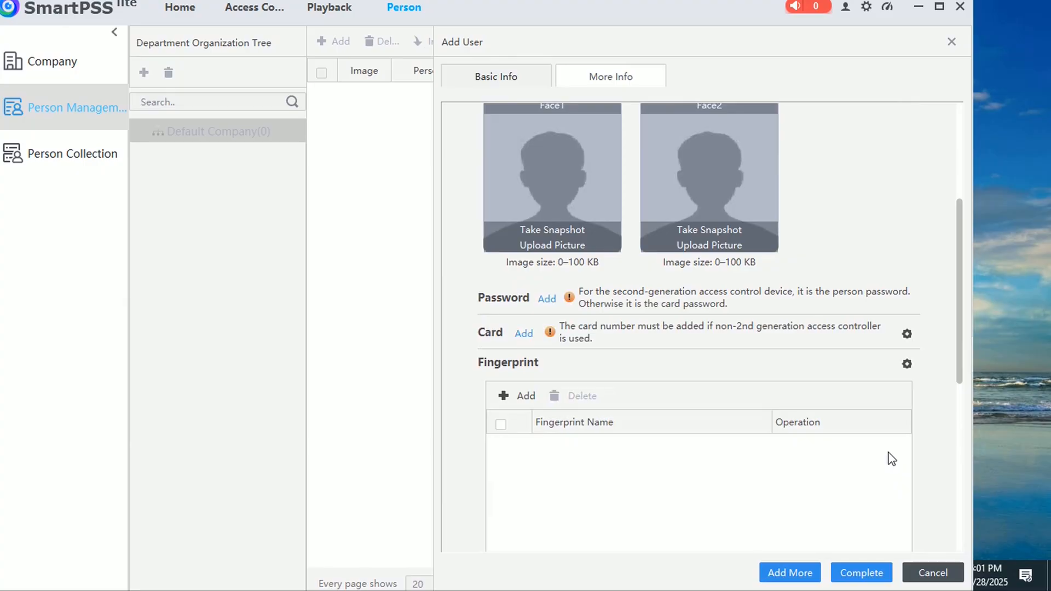
click(907, 334)
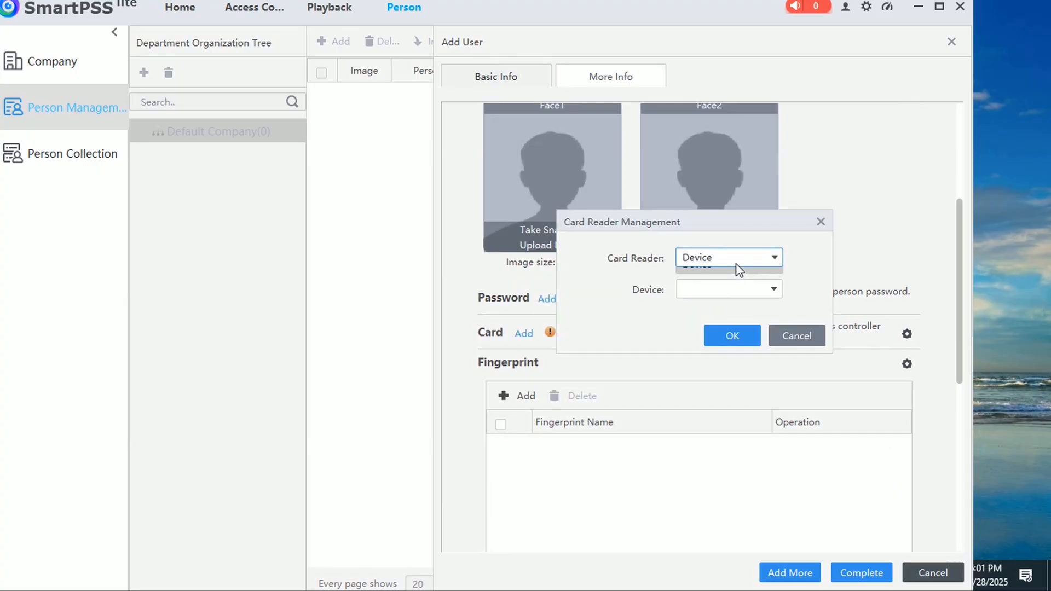
click(712, 257)
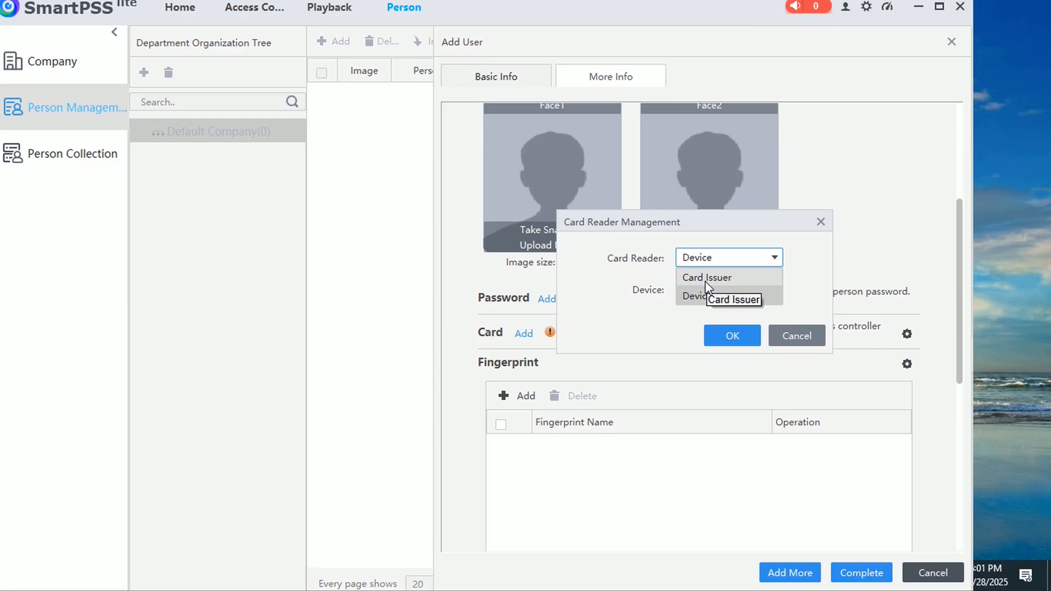
click(706, 282)
click(713, 272)
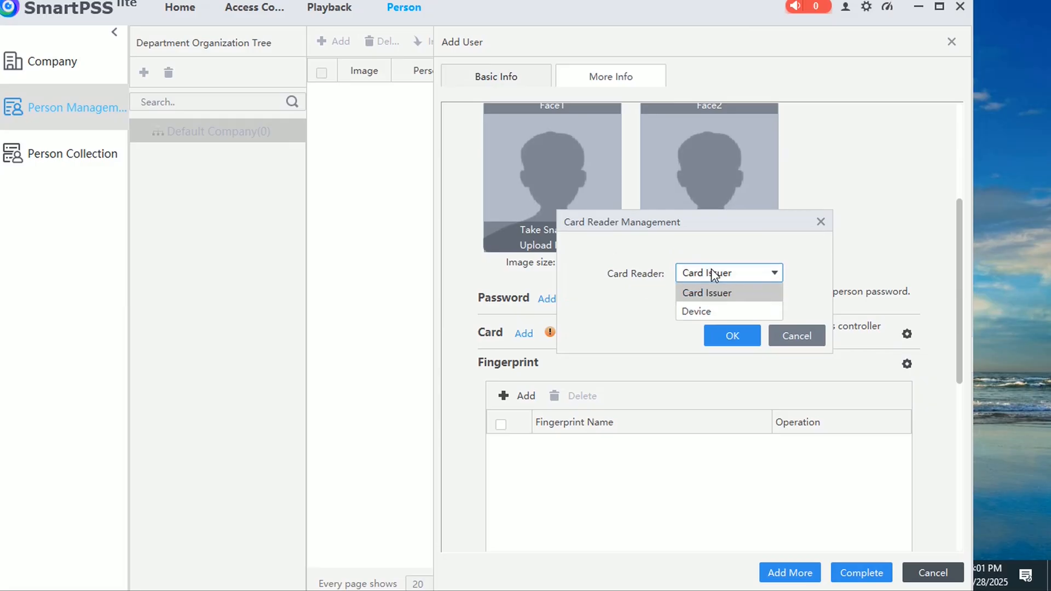
click(705, 311)
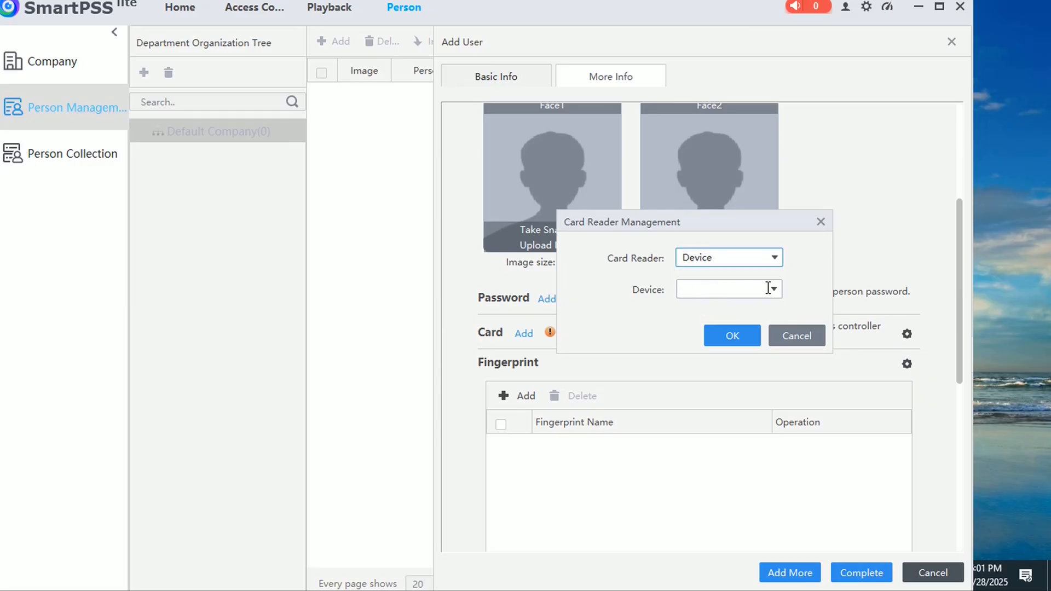
click(733, 337)
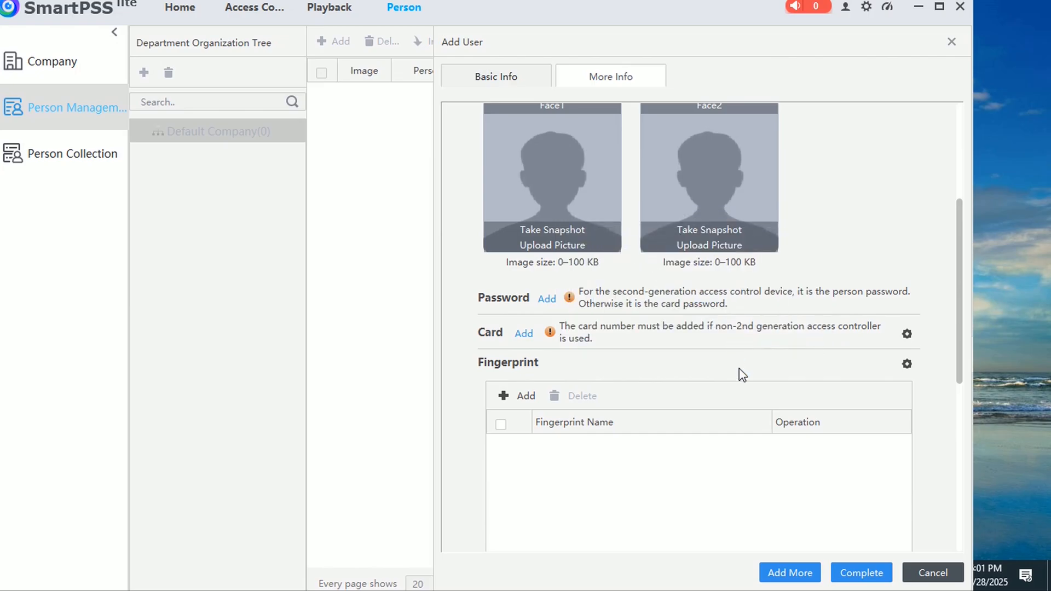
Cancel the Add User form and open Access Control Config from the home page
scroll(681, 392, up, 3)
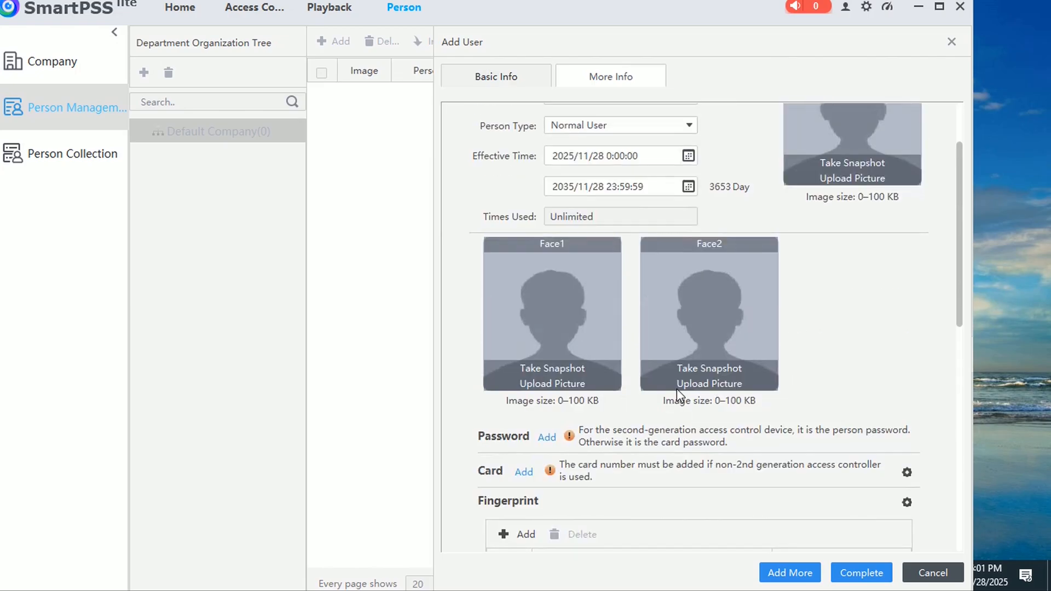
click(931, 572)
click(478, 315)
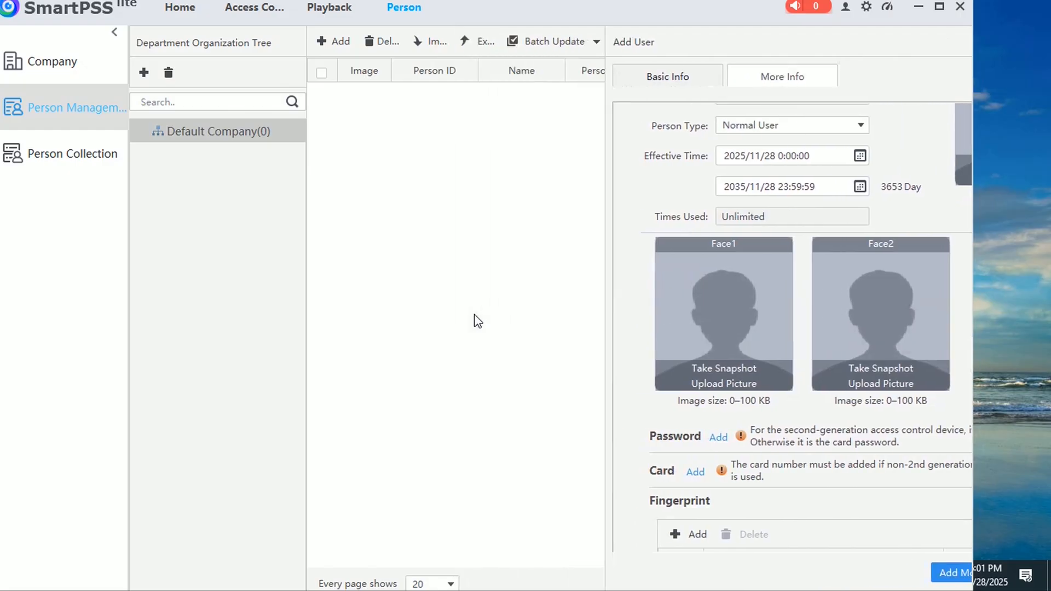
click(192, 14)
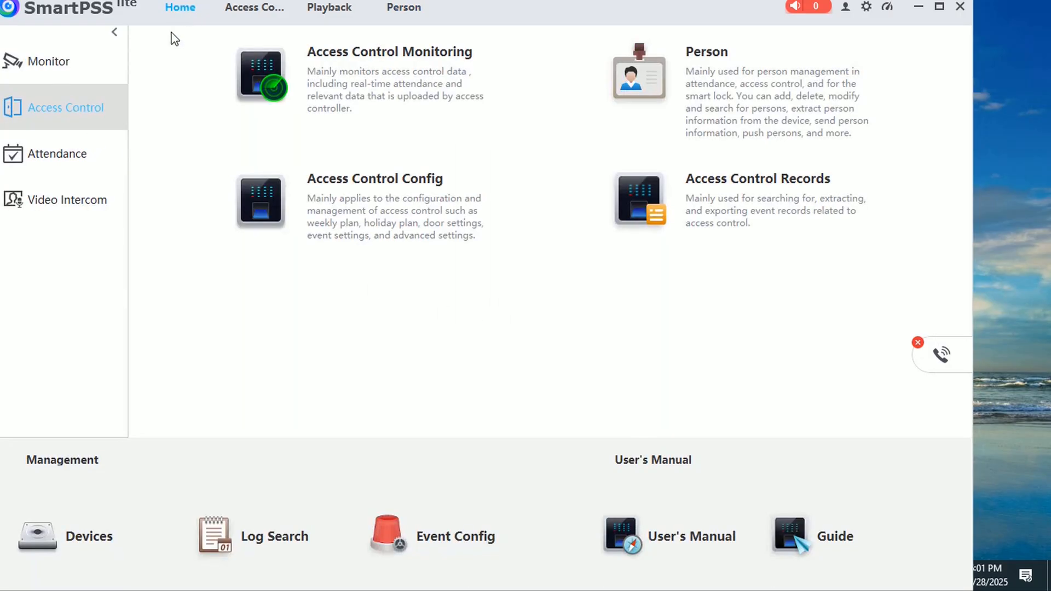
click(365, 210)
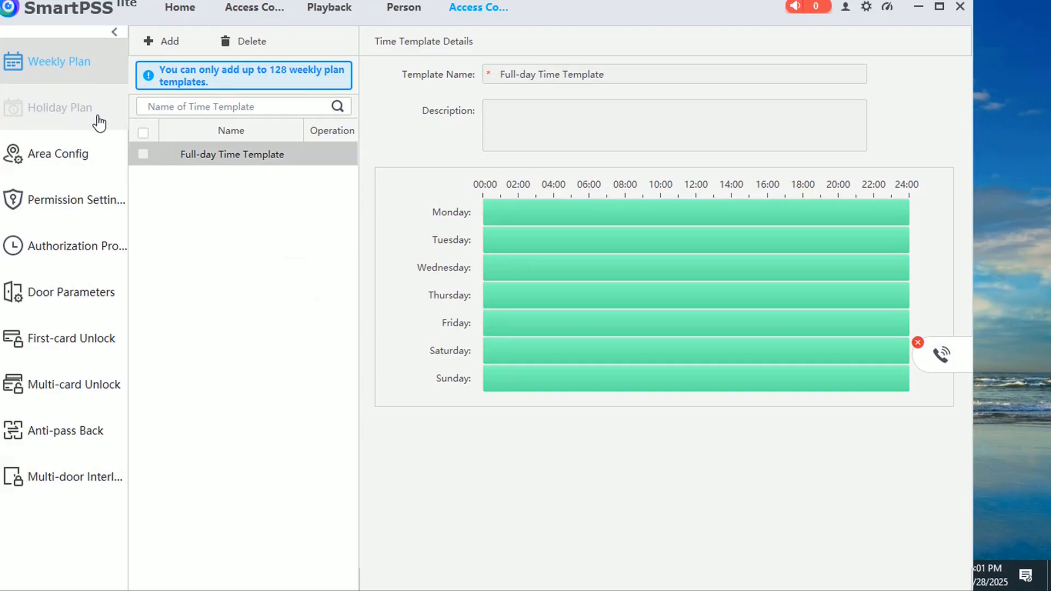
Try to add an area named Area1 with the shop group selected in Area Config, dismissing the prompt
click(64, 164)
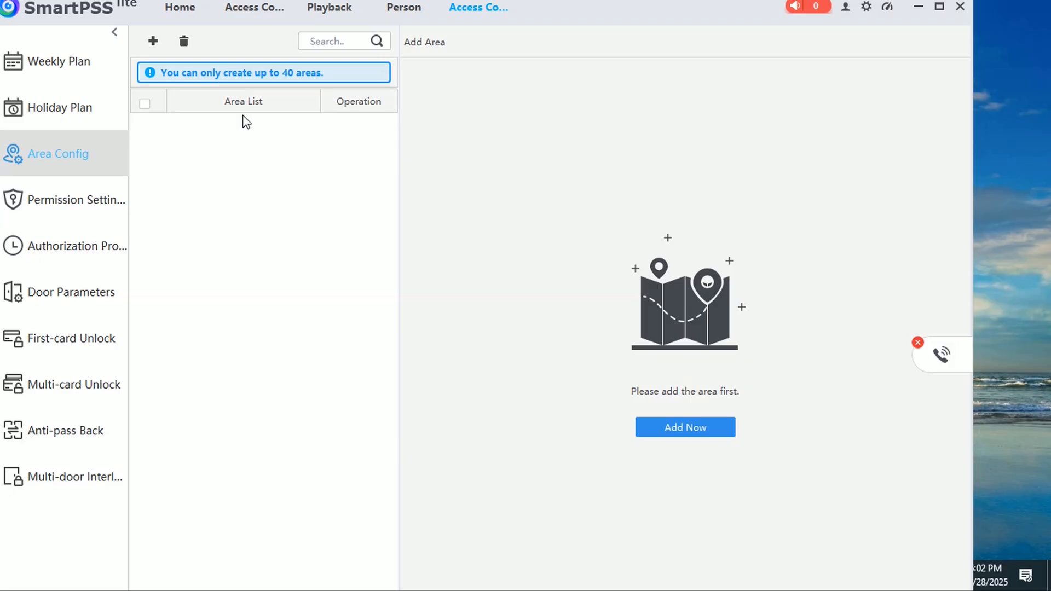
click(640, 427)
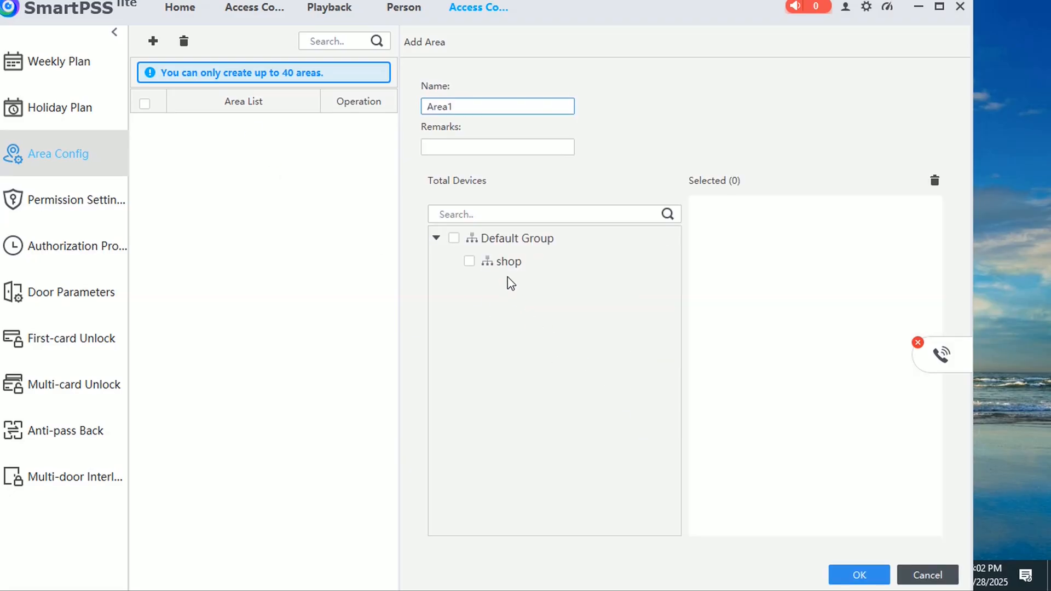
click(461, 148)
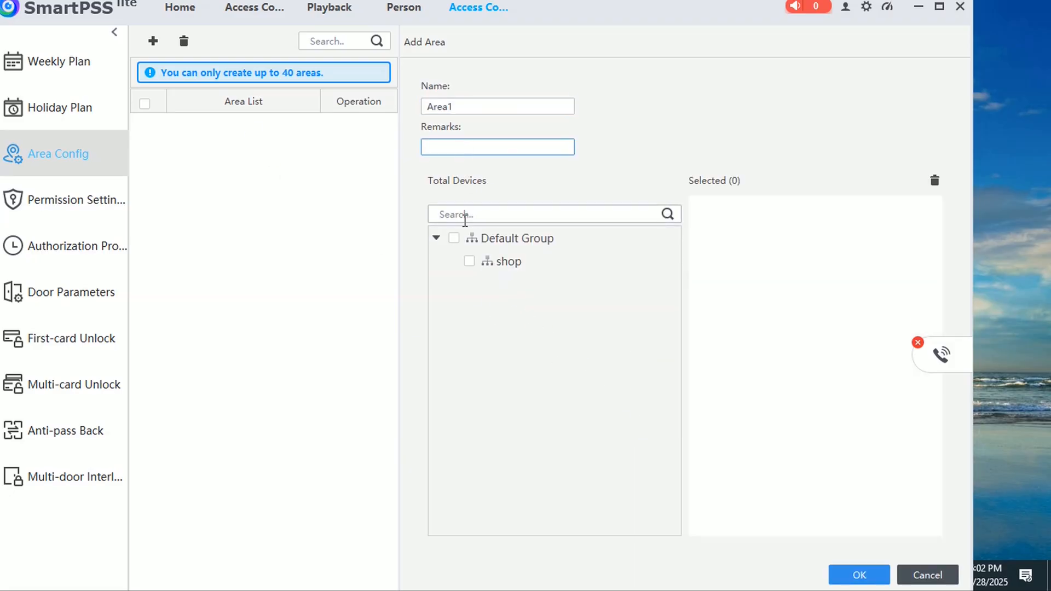
click(468, 261)
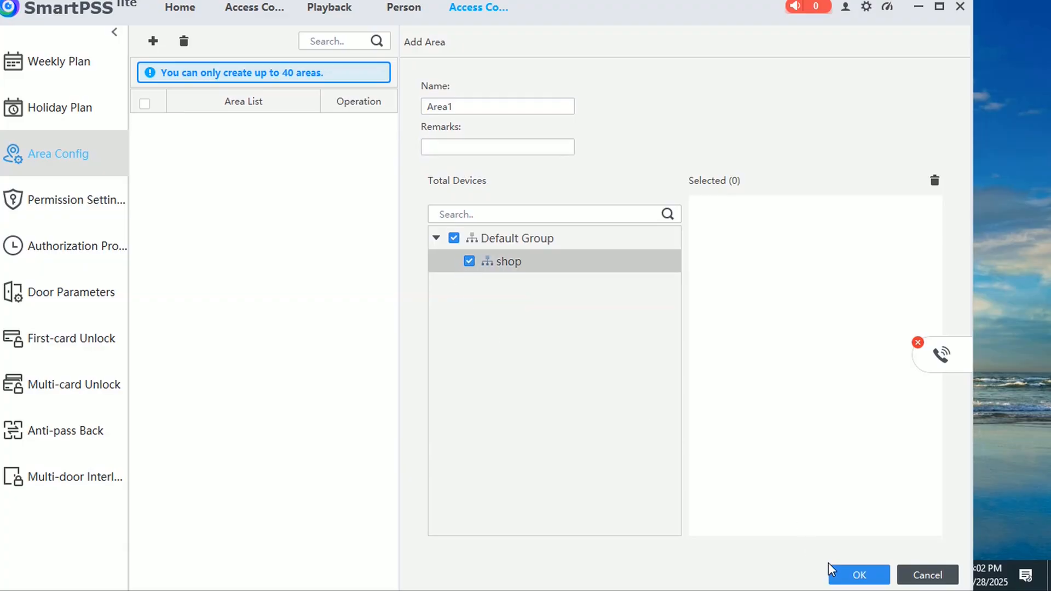
click(849, 576)
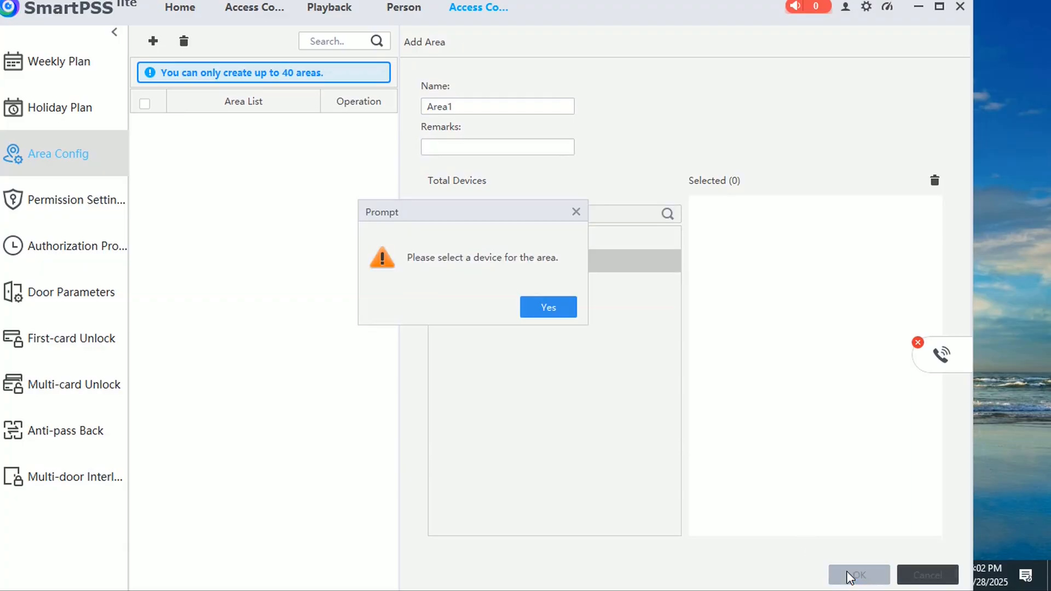
click(545, 302)
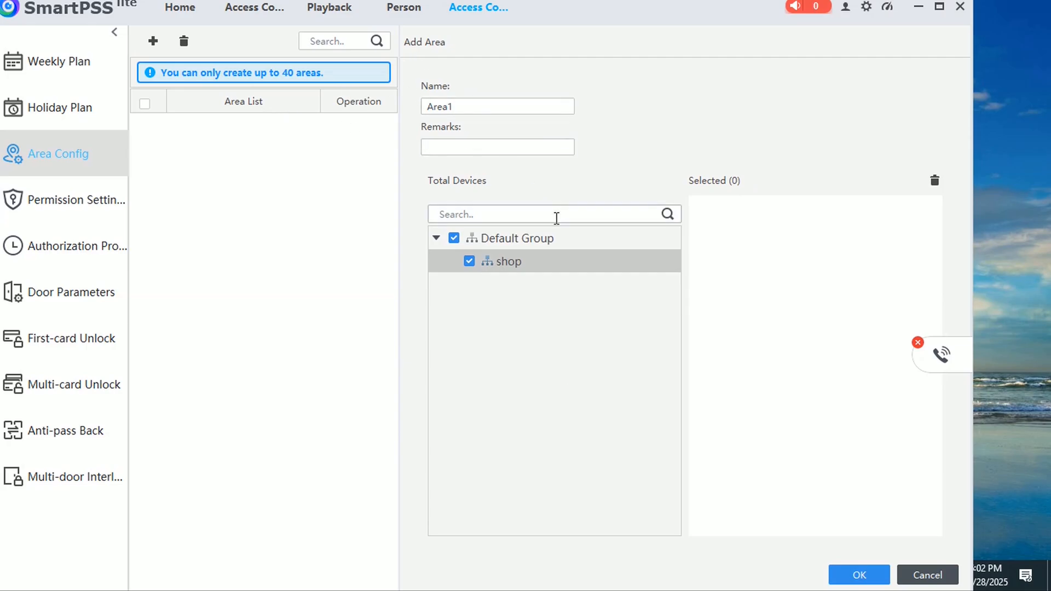
View the access control configuration pages from Permission Settings and Authorization Progress through Door Parameters to First-card and Multi-card Unlock
click(67, 202)
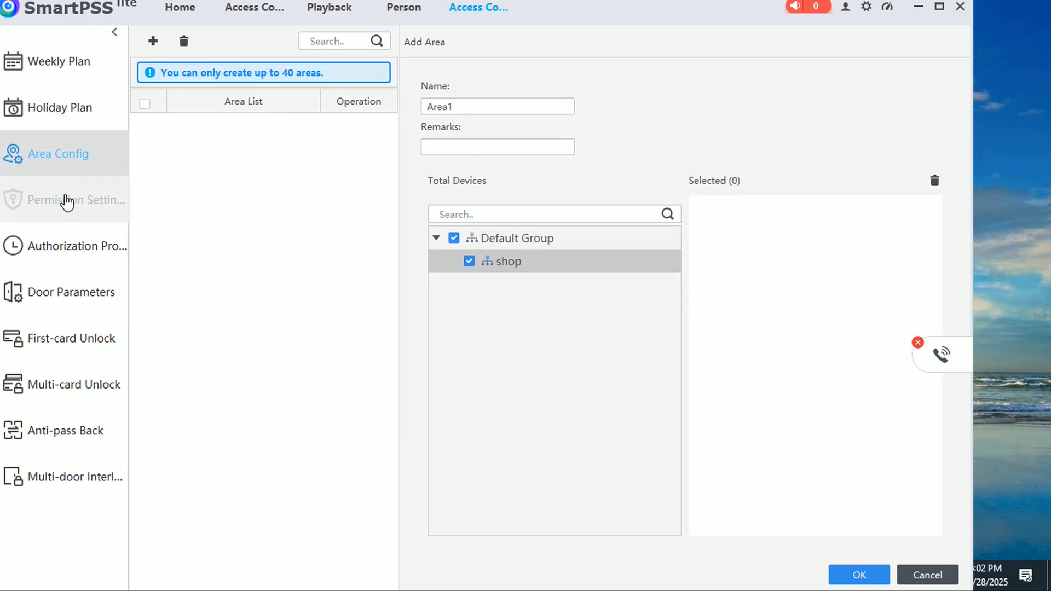
click(71, 244)
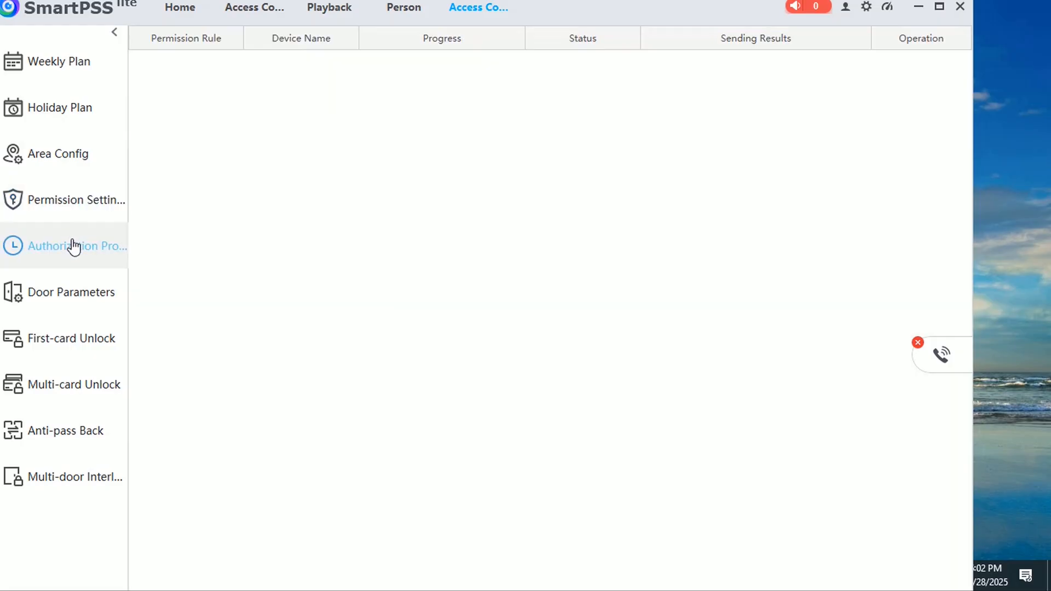
click(87, 293)
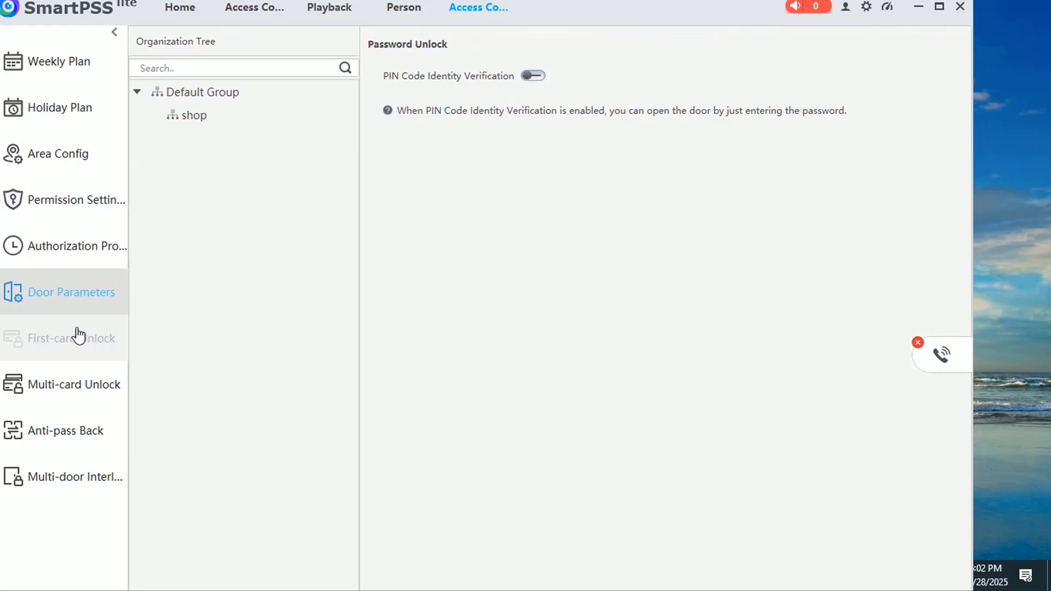
click(77, 338)
click(65, 384)
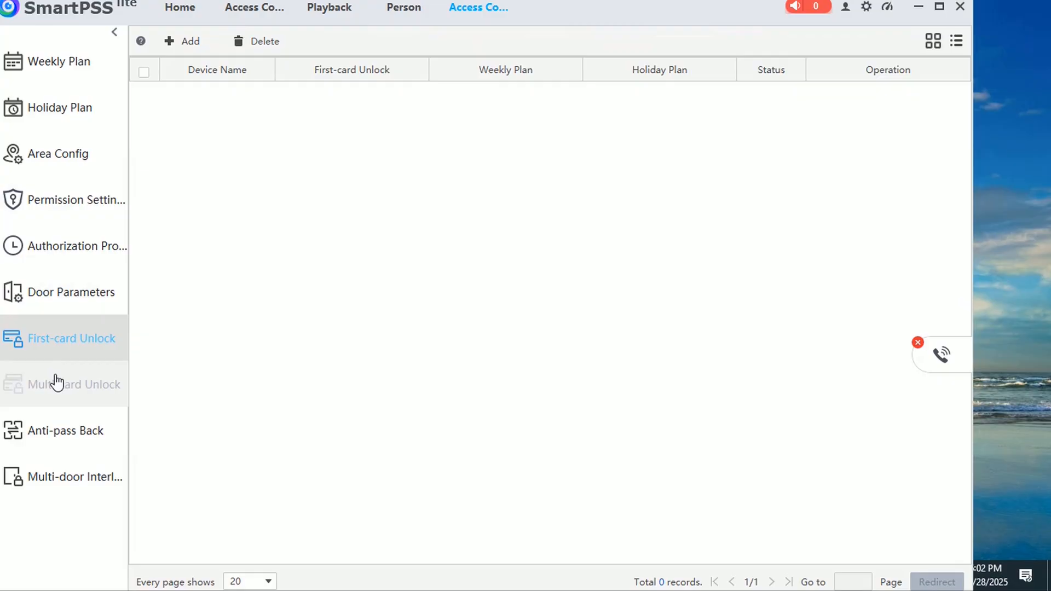
View the Attendance and Video Intercom functions from the home page and open Intercom Config
click(179, 10)
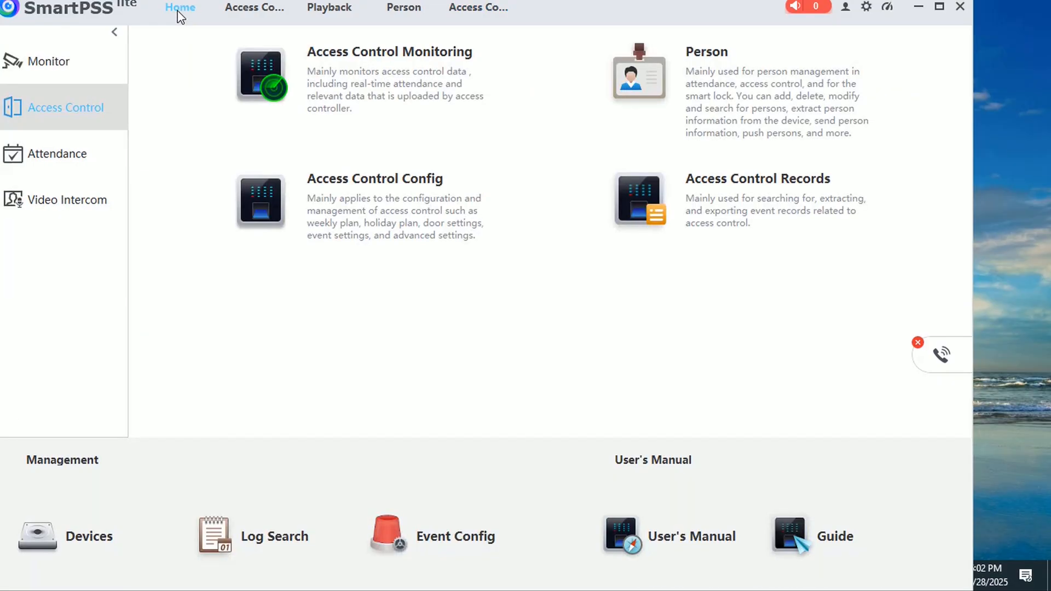
click(72, 152)
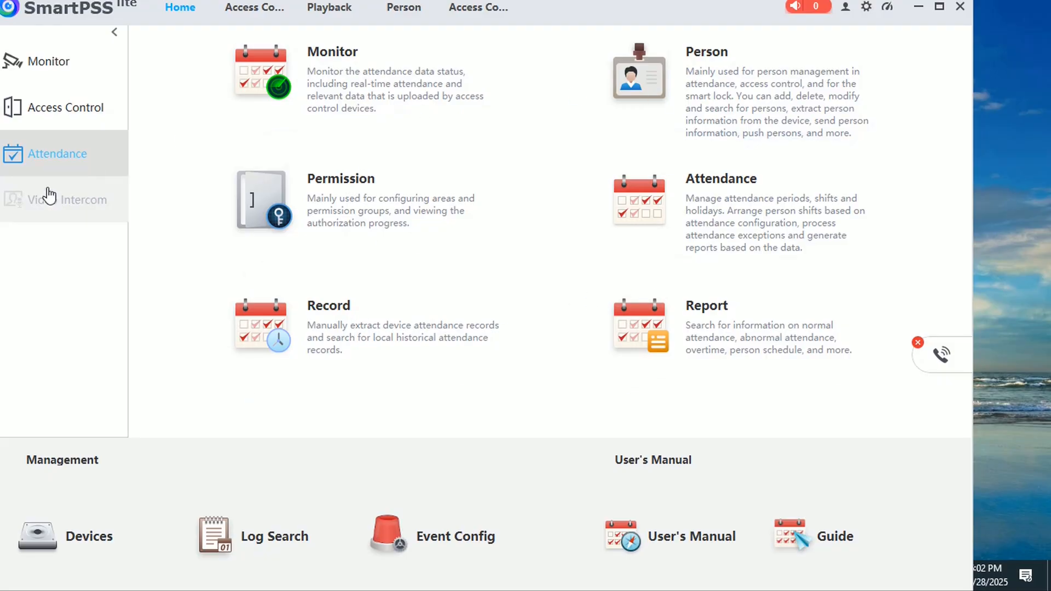
click(39, 211)
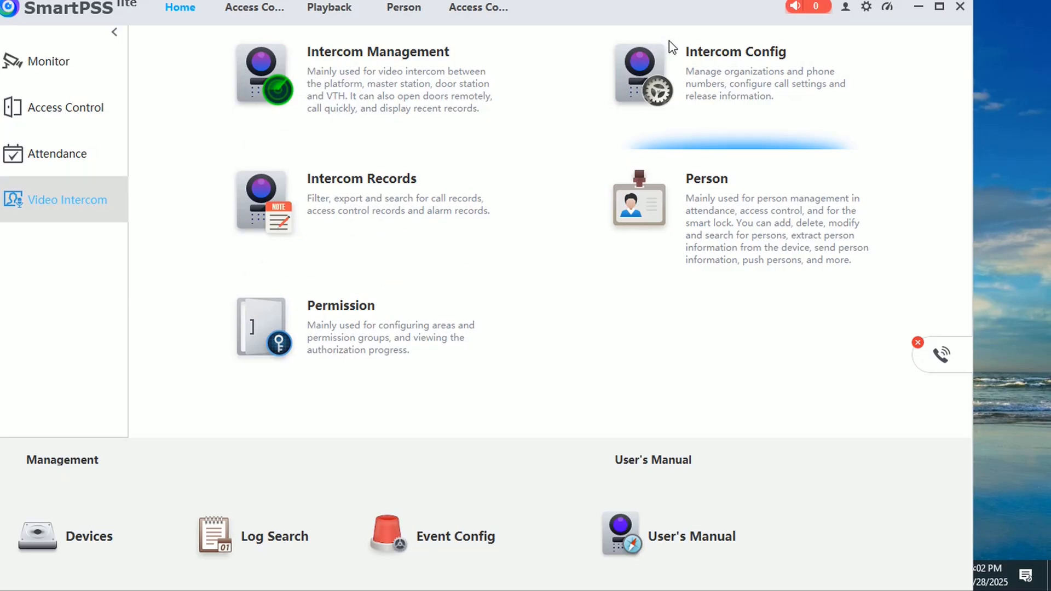
click(684, 71)
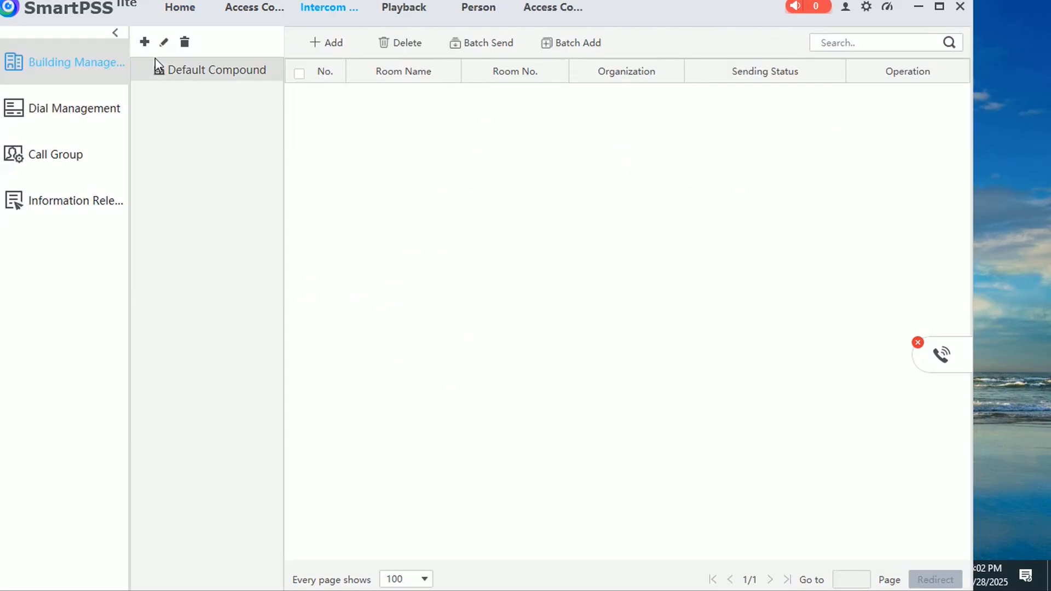
Try to add a compound in Building Management and view the Add Room form's fields, cancelling without entering anything
click(144, 43)
click(334, 44)
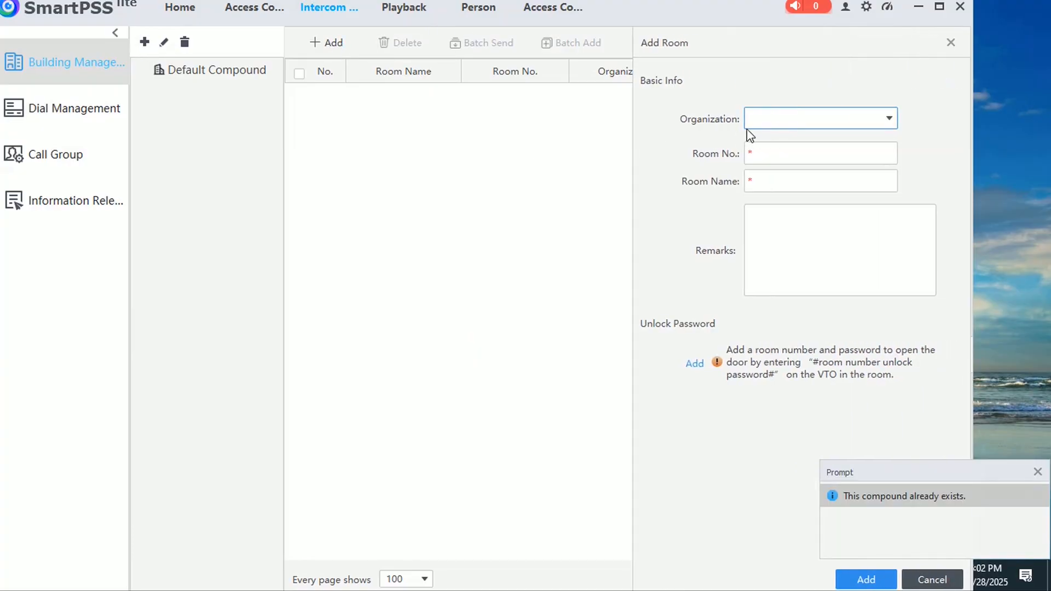
click(748, 127)
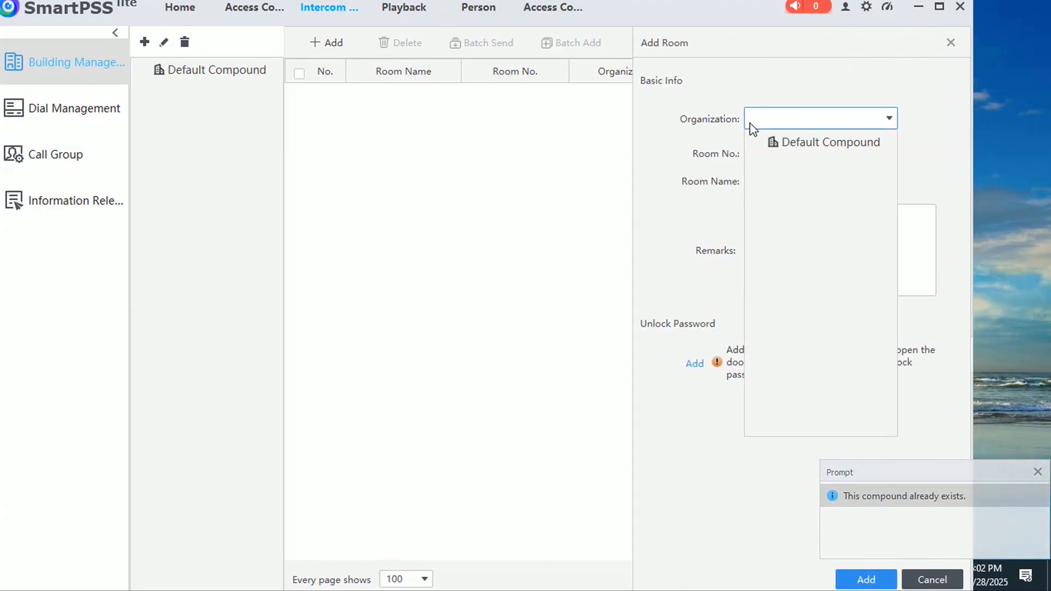
click(732, 188)
click(771, 161)
click(772, 174)
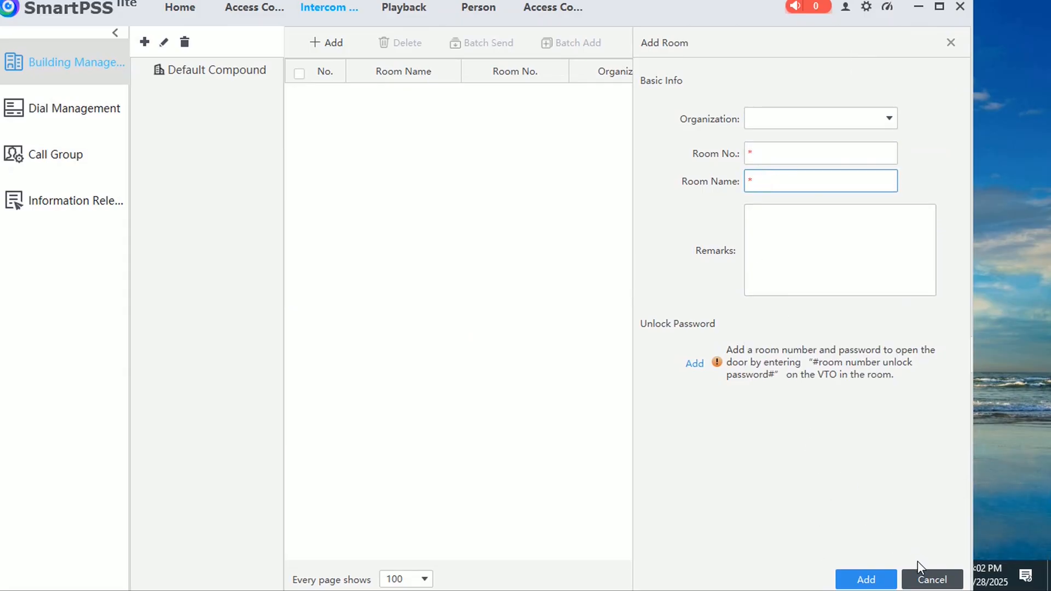
click(927, 578)
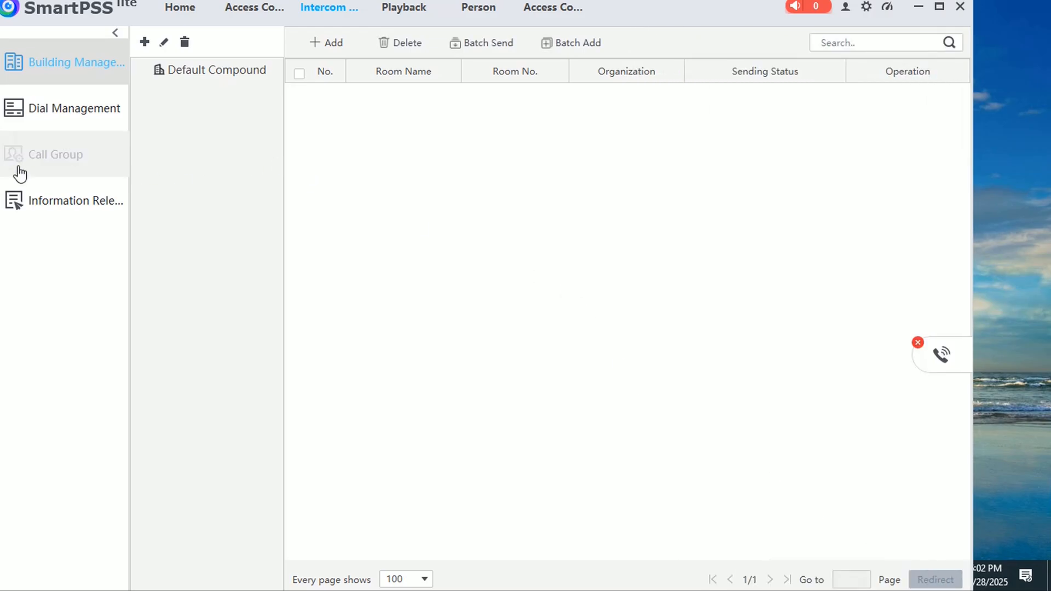
View the Dial Management list and close all open modules except the home page
click(45, 134)
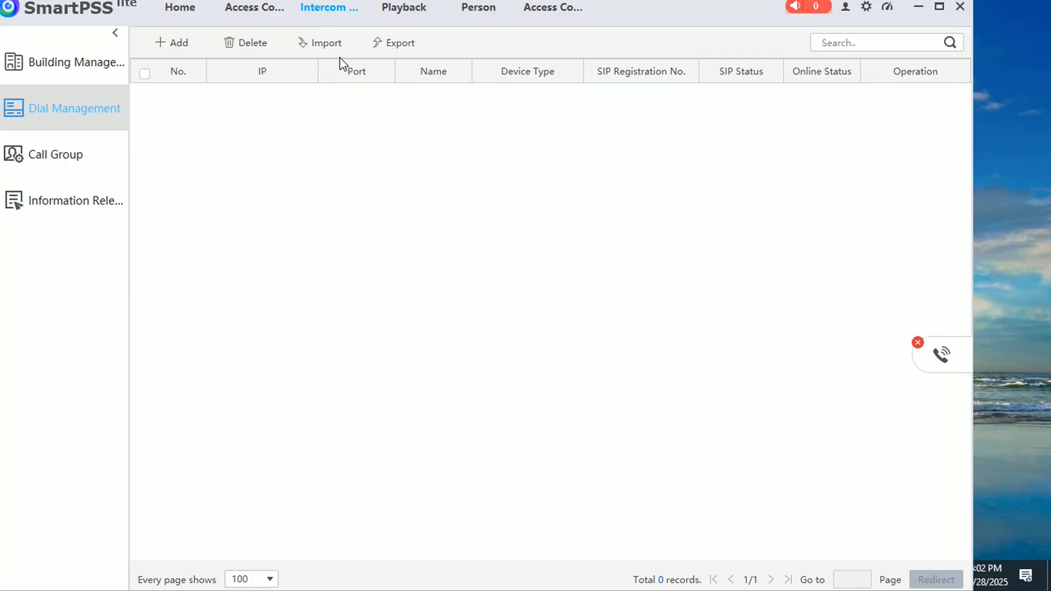
click(406, 10)
click(442, 7)
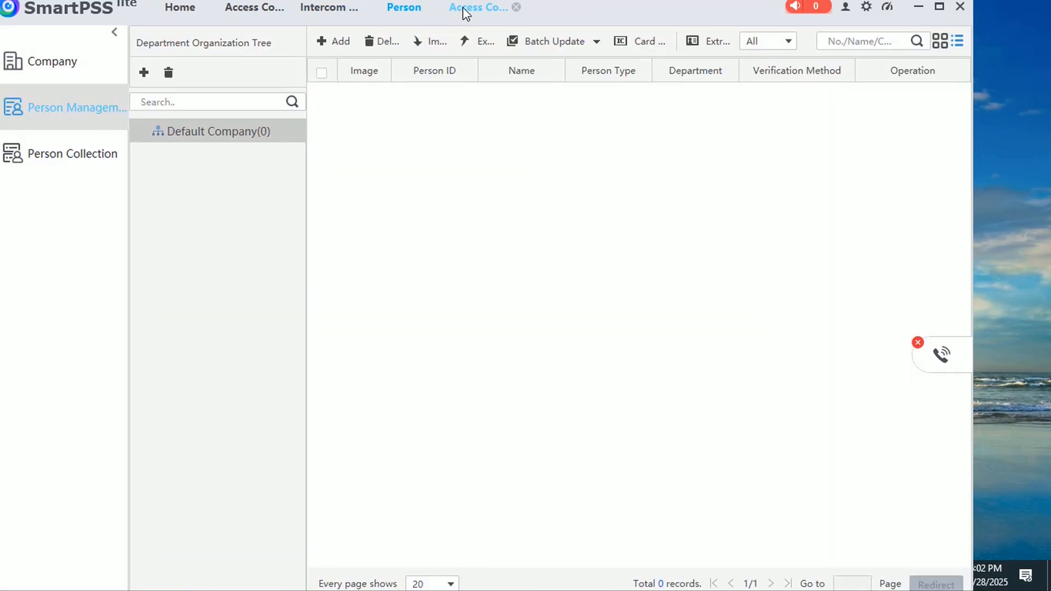
click(505, 8)
click(516, 8)
click(442, 7)
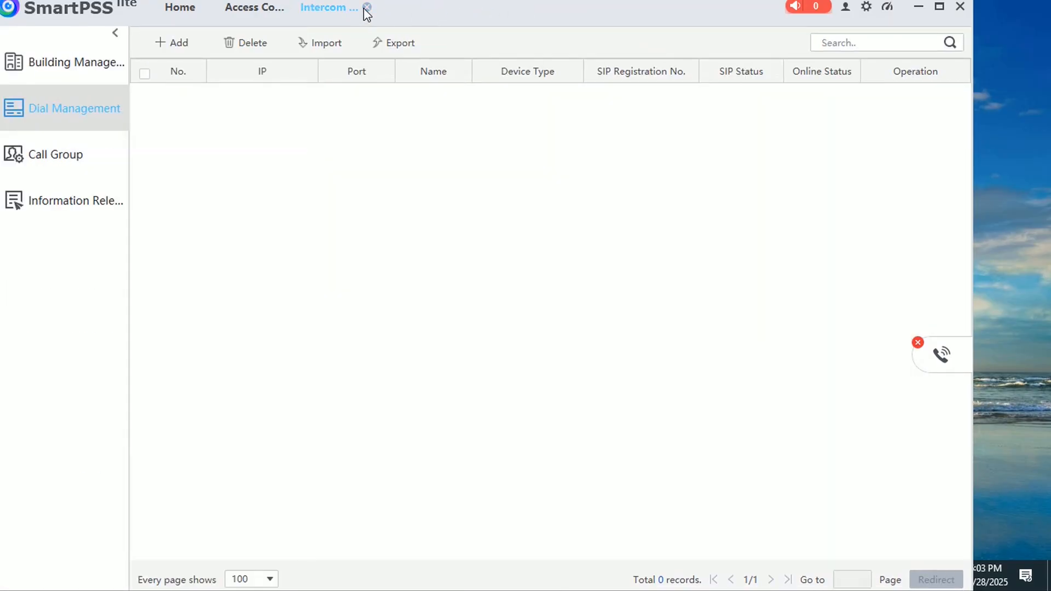
click(290, 8)
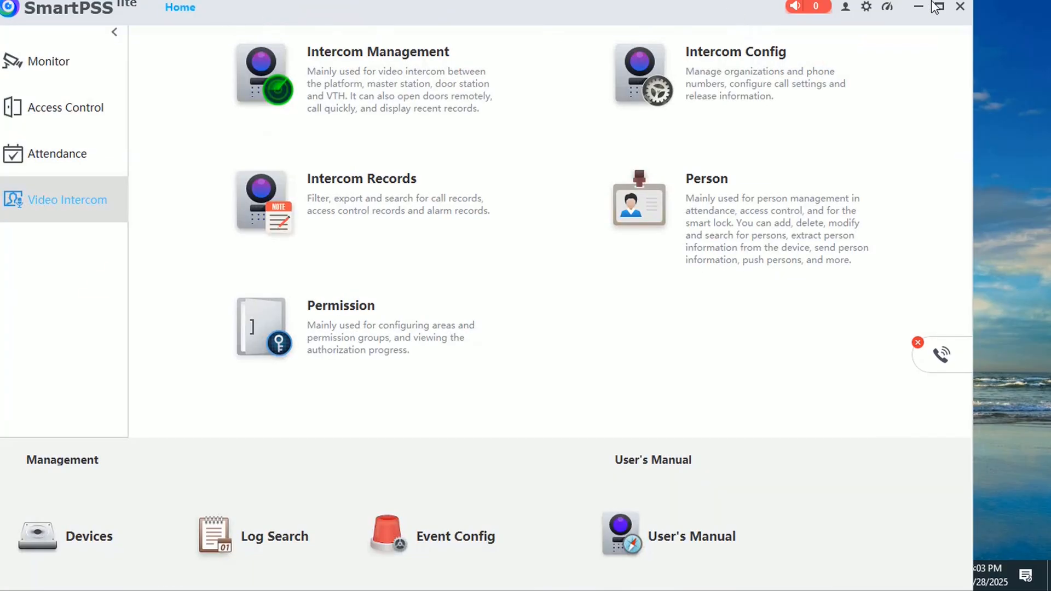
Close SmartPSS Lite with the option to exit the program
click(961, 8)
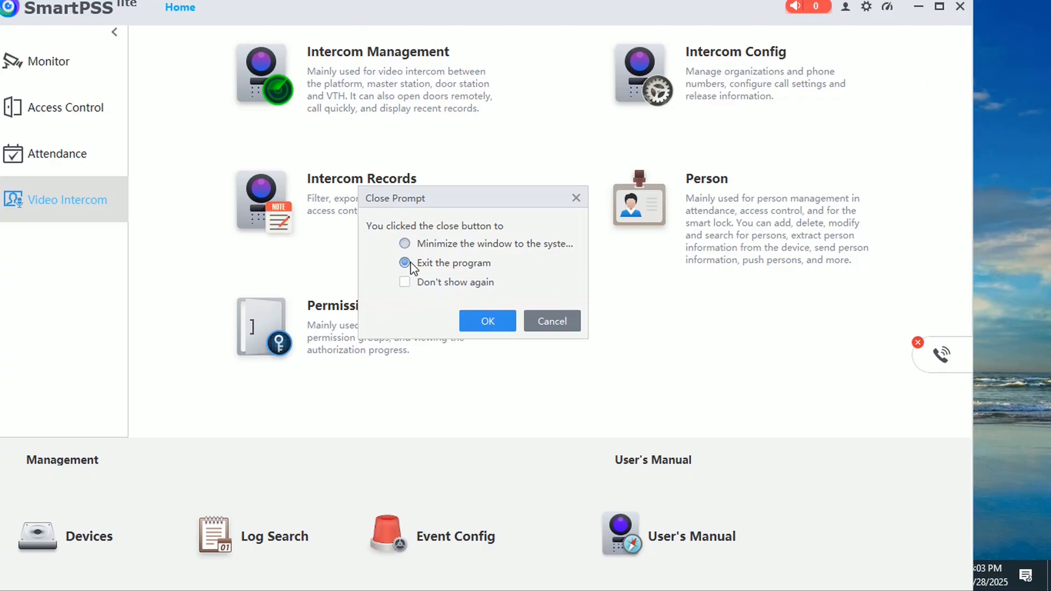
click(488, 318)
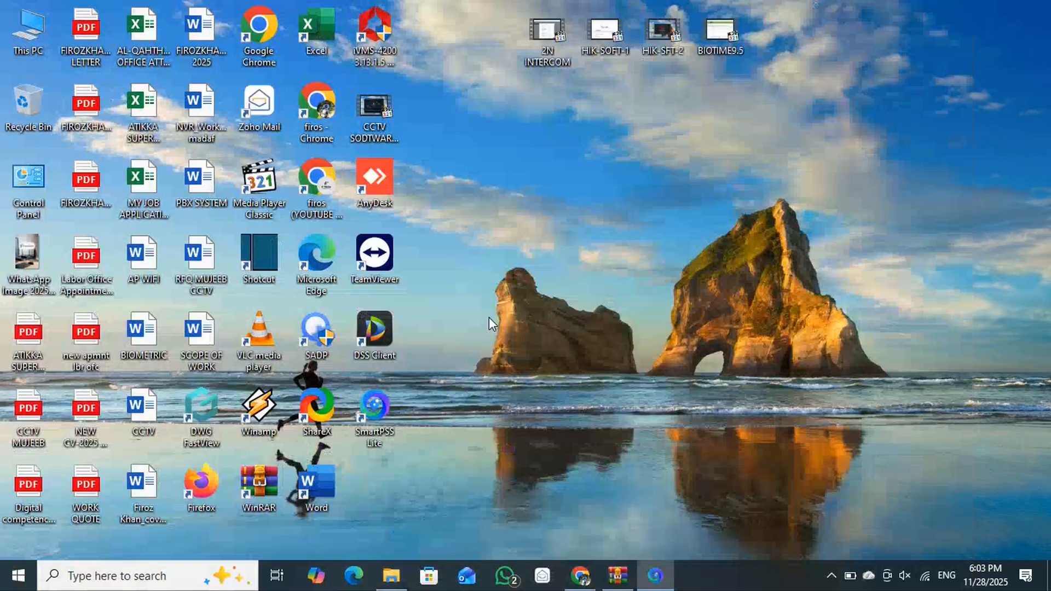